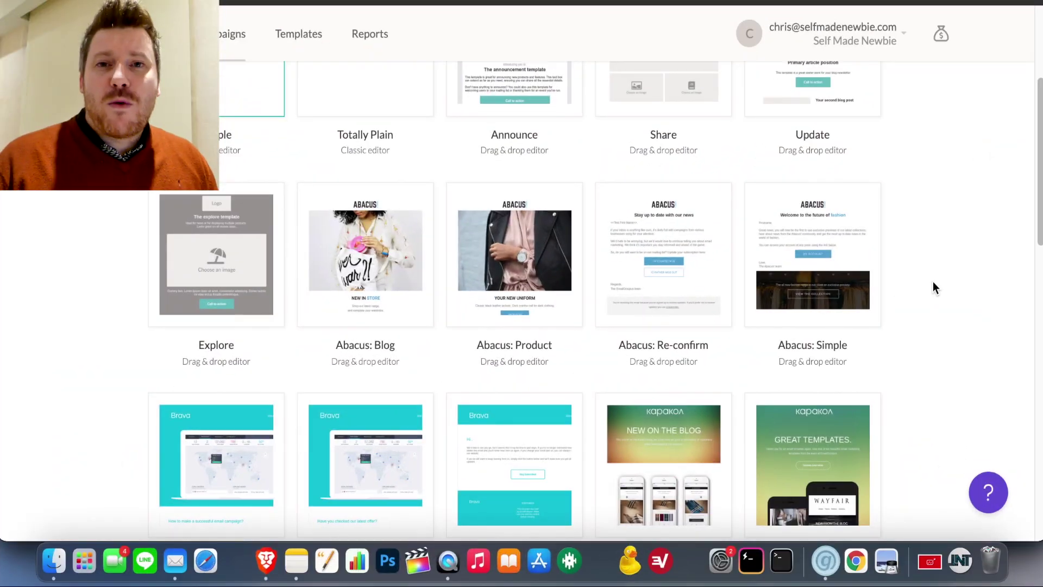
- Scroll down through all template thumbnails to the Traveller designs, then back to the top
scroll(933, 283, down, 2)
scroll(933, 288, down, 12)
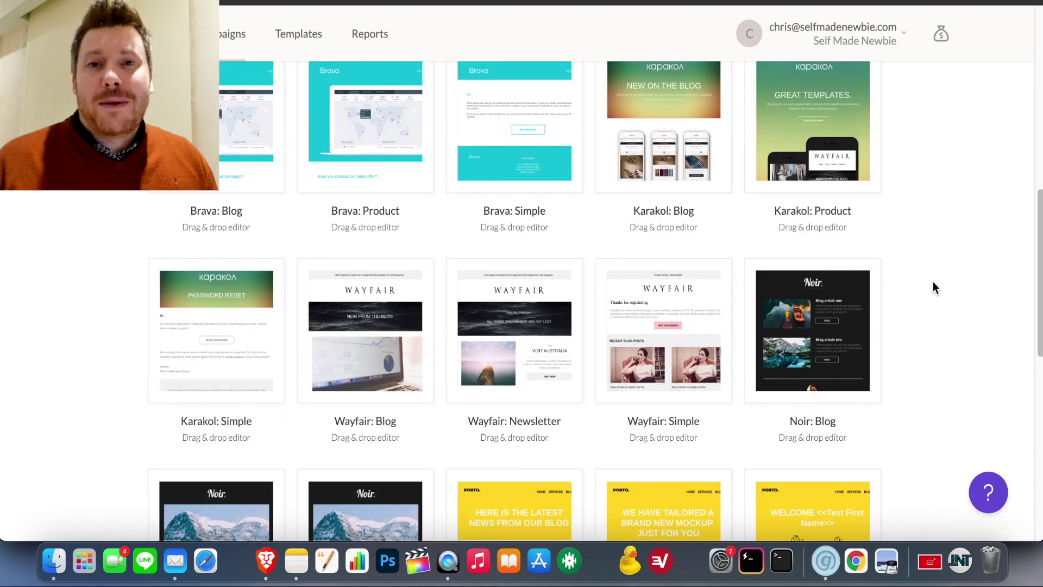
scroll(933, 288, down, 4)
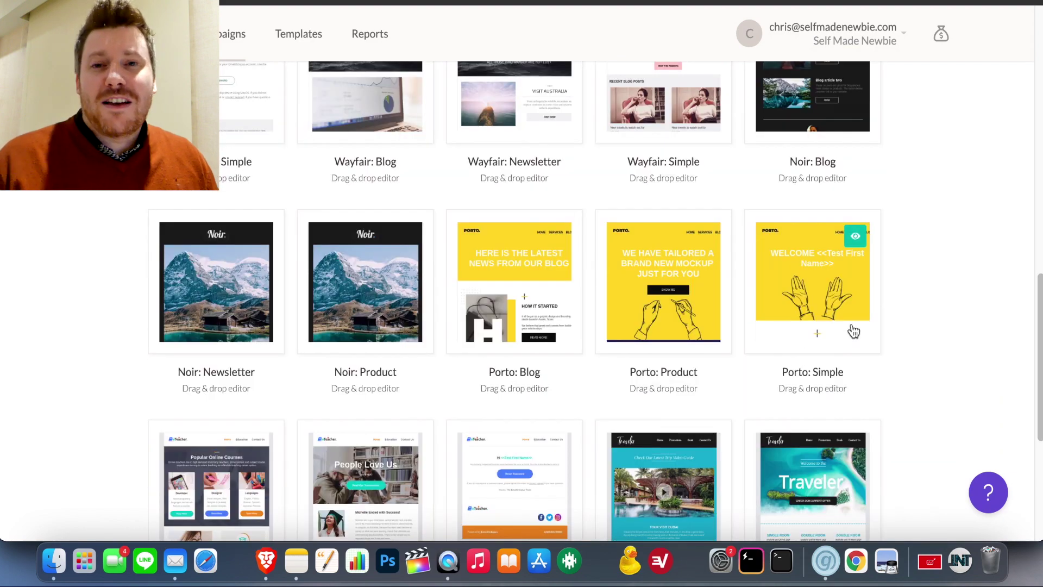
scroll(852, 331, down, 8)
mouse_move(833, 209)
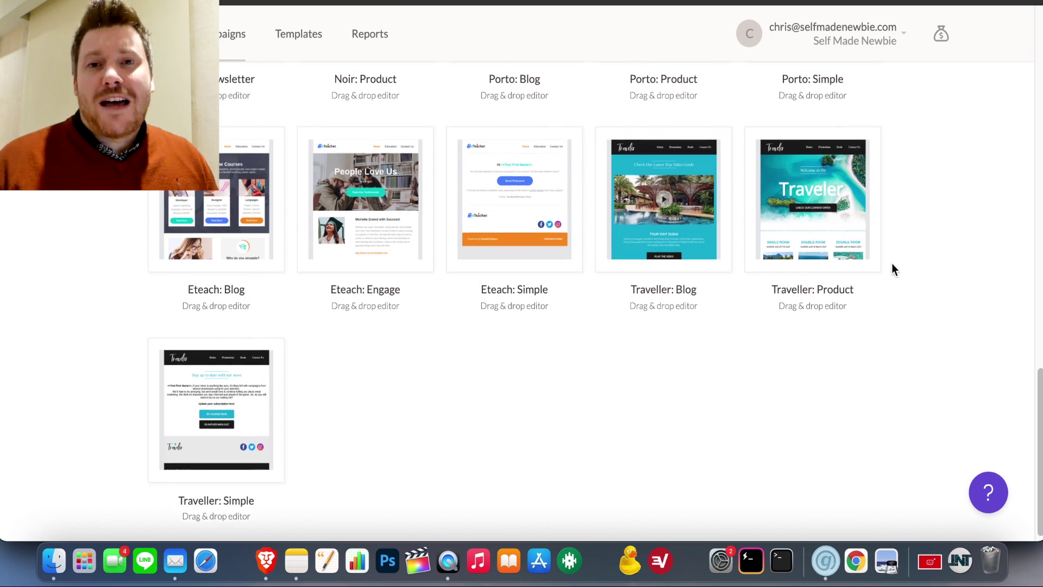
scroll(893, 266, up, 7)
scroll(905, 292, up, 6)
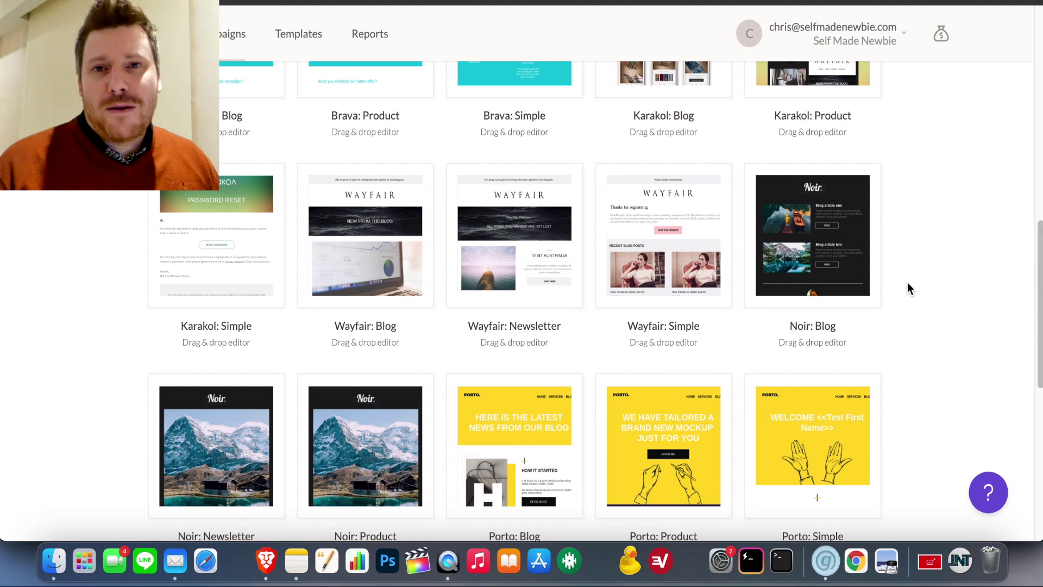
scroll(907, 288, up, 3)
scroll(907, 281, up, 10)
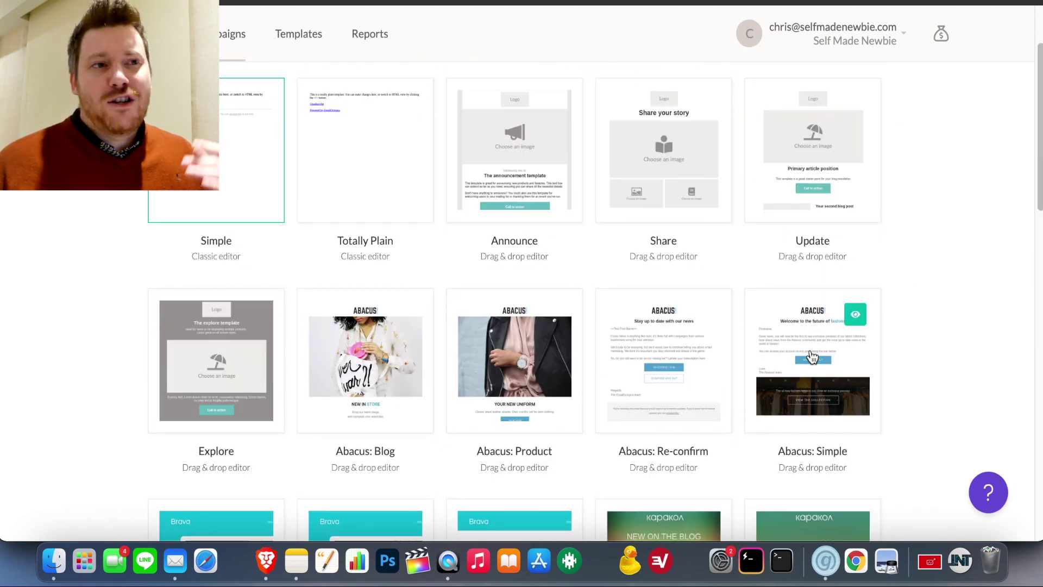
- Preview the Abacus: Simple template and add a Greetings, heading above the button
click(850, 317)
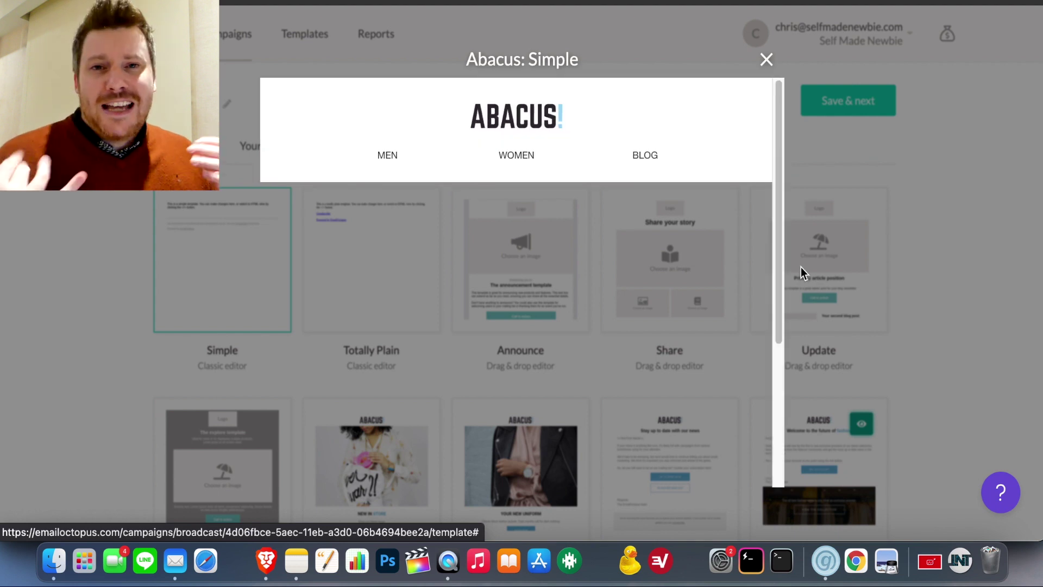
scroll(753, 254, down, 5)
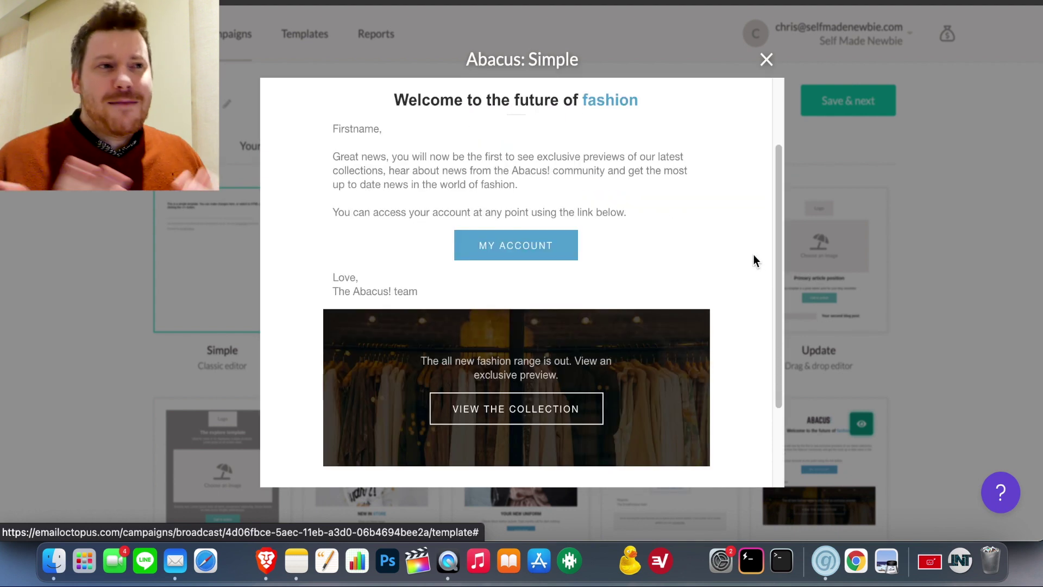
scroll(753, 255, down, 3)
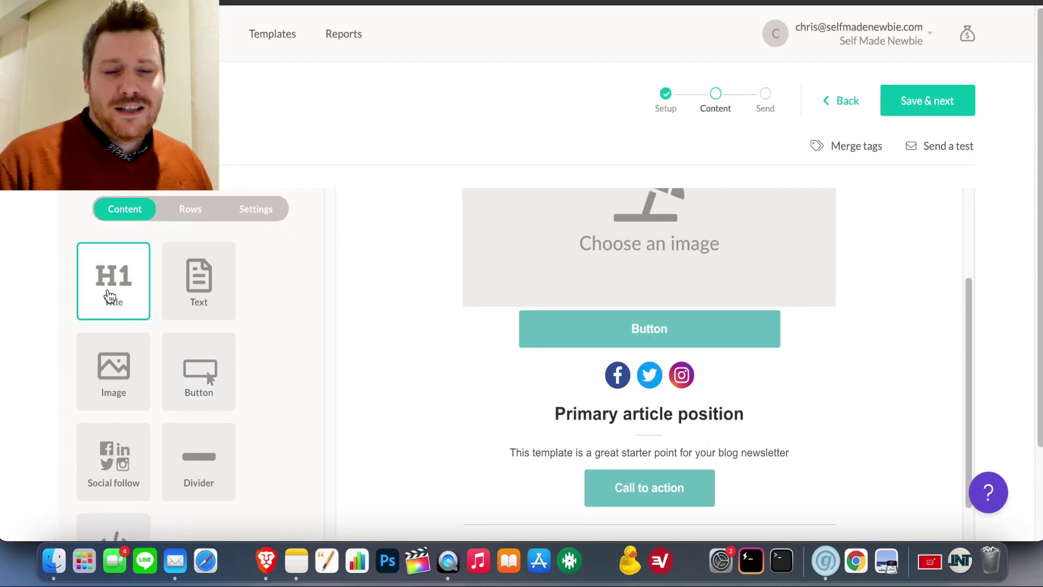
drag(108, 293, 666, 305)
- Delete the empty image placeholder block, then select the sample text block
scroll(777, 361, up, 5)
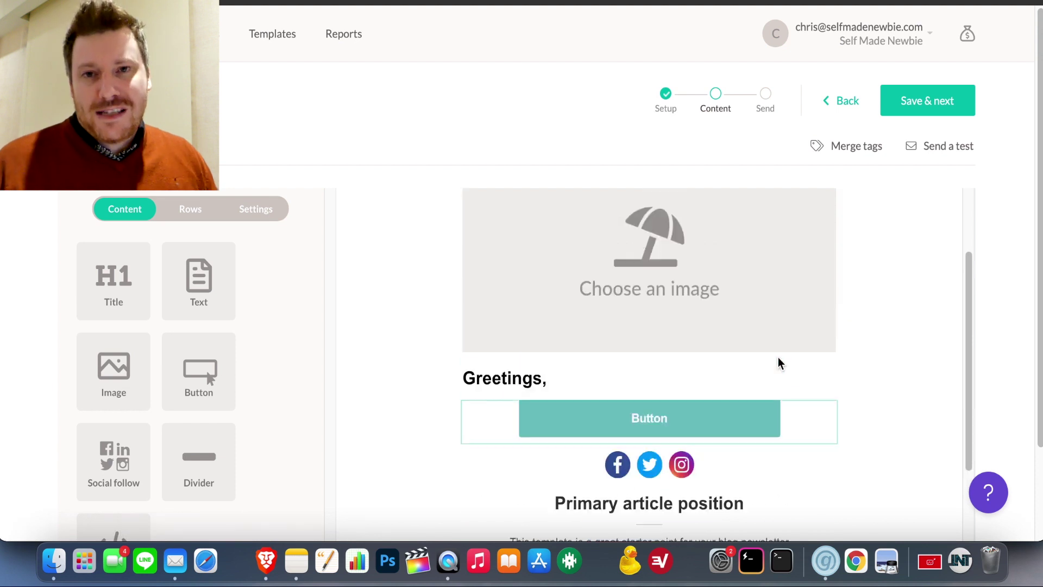
click(779, 313)
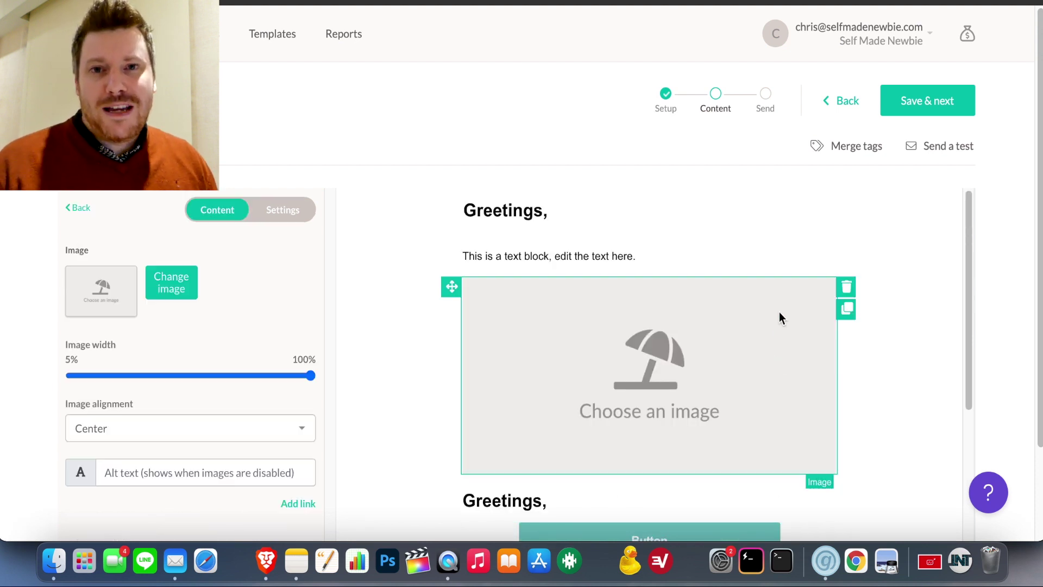
click(845, 286)
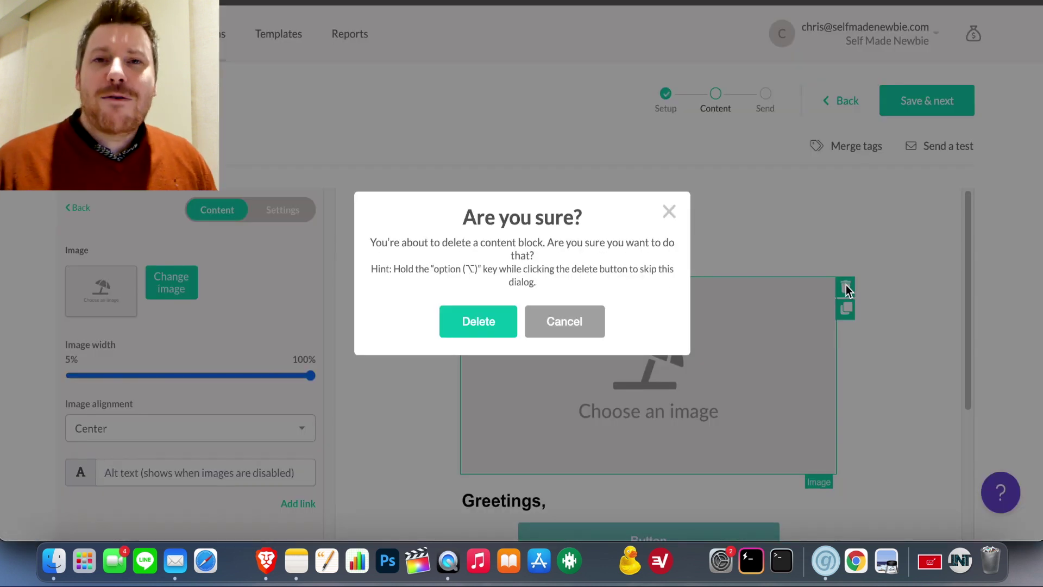
click(494, 325)
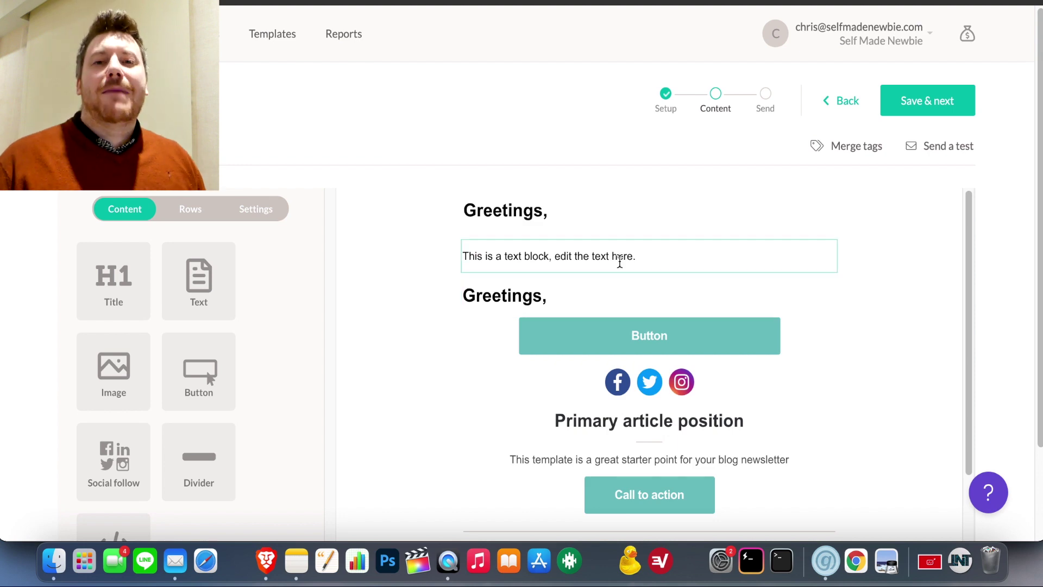
click(619, 260)
- Ask to delete the sample text block, then scroll through the CommissionGorilla bonus sections
click(846, 247)
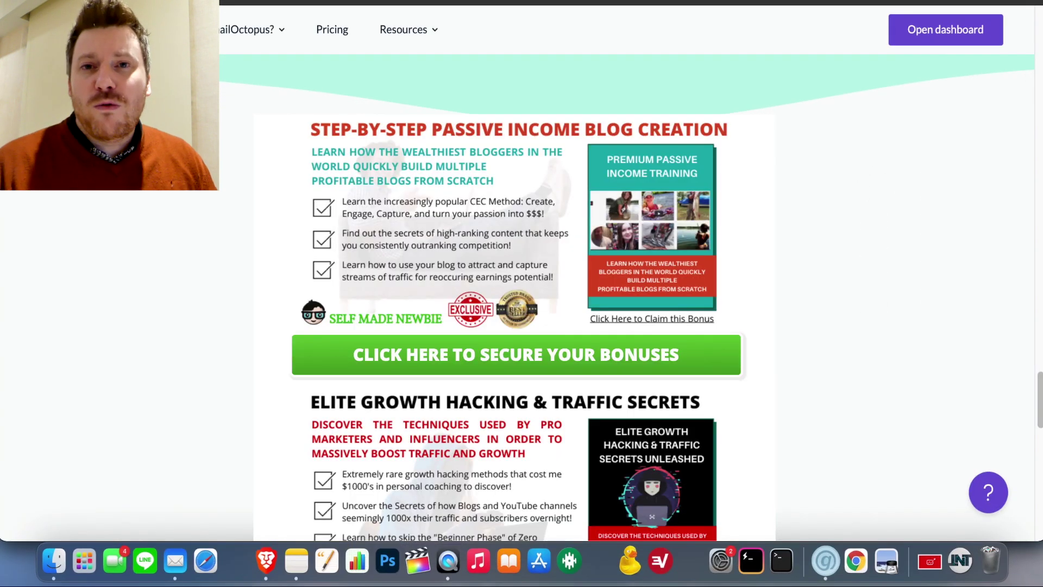
scroll(518, 326, down, 3)
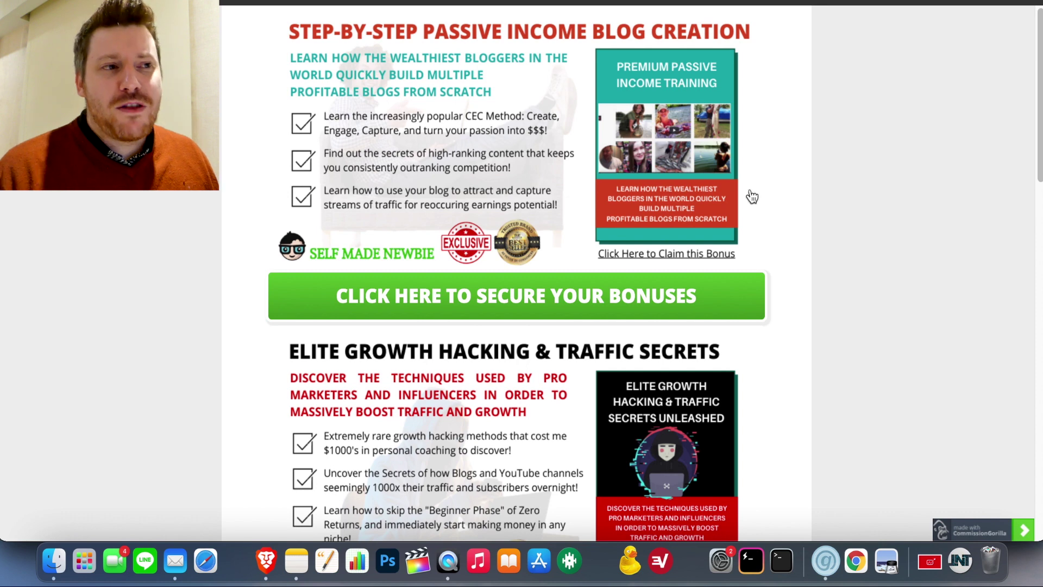
scroll(715, 194, down, 5)
scroll(715, 197, up, 3)
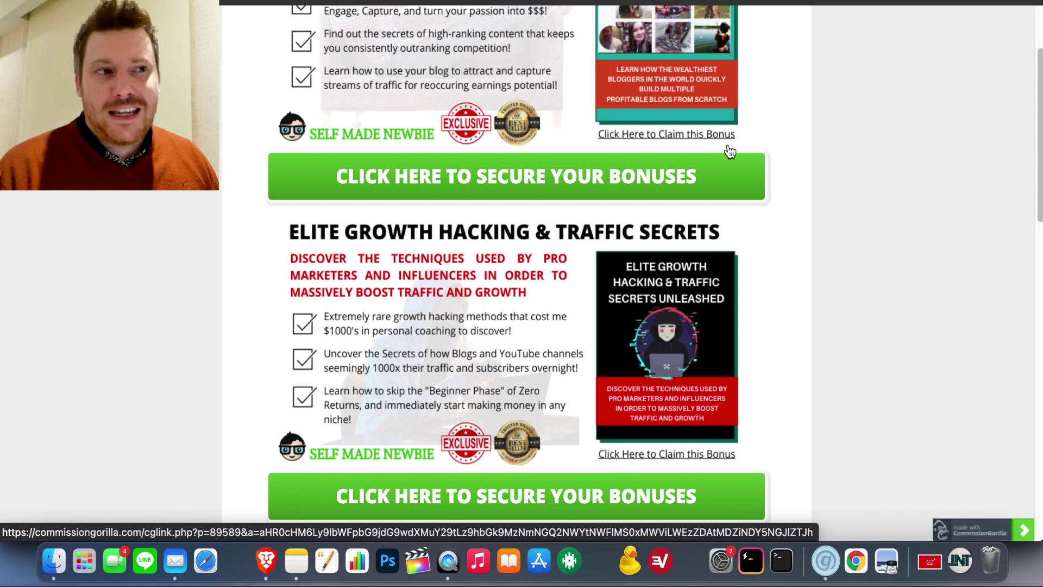
scroll(910, 210, up, 3)
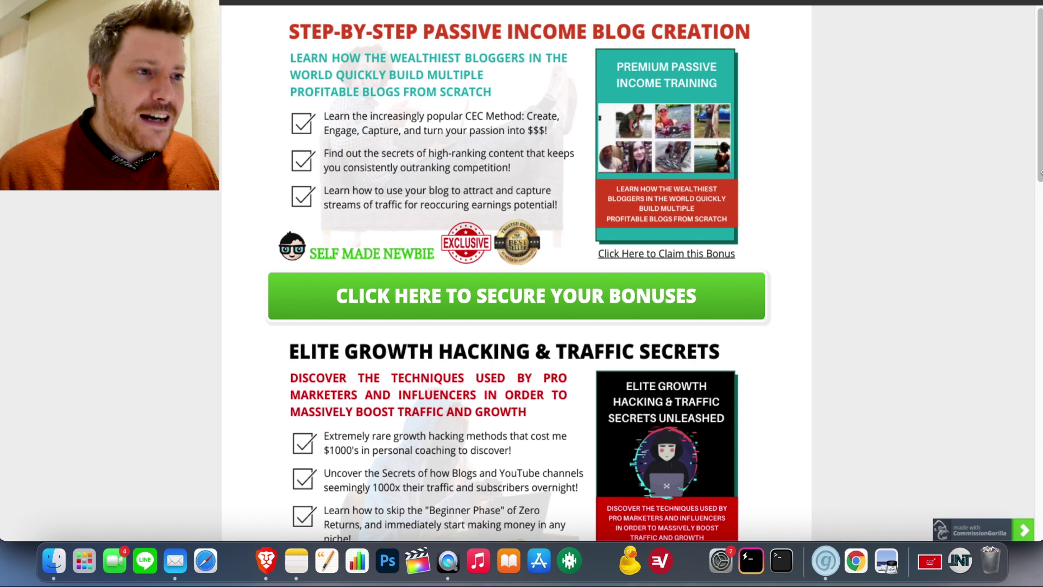
scroll(1040, 173, down, 5)
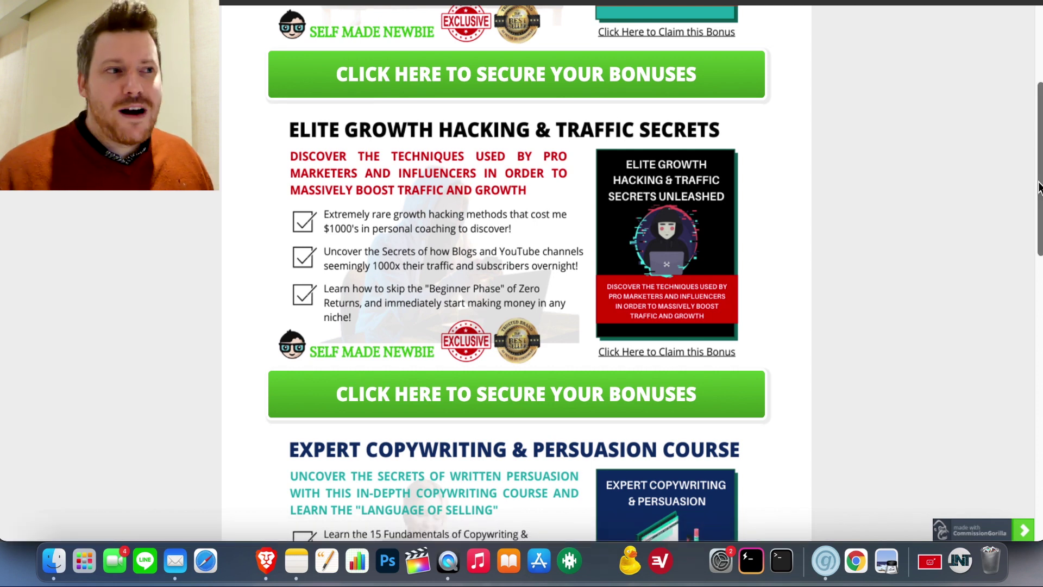
drag(1034, 190, 1036, 303)
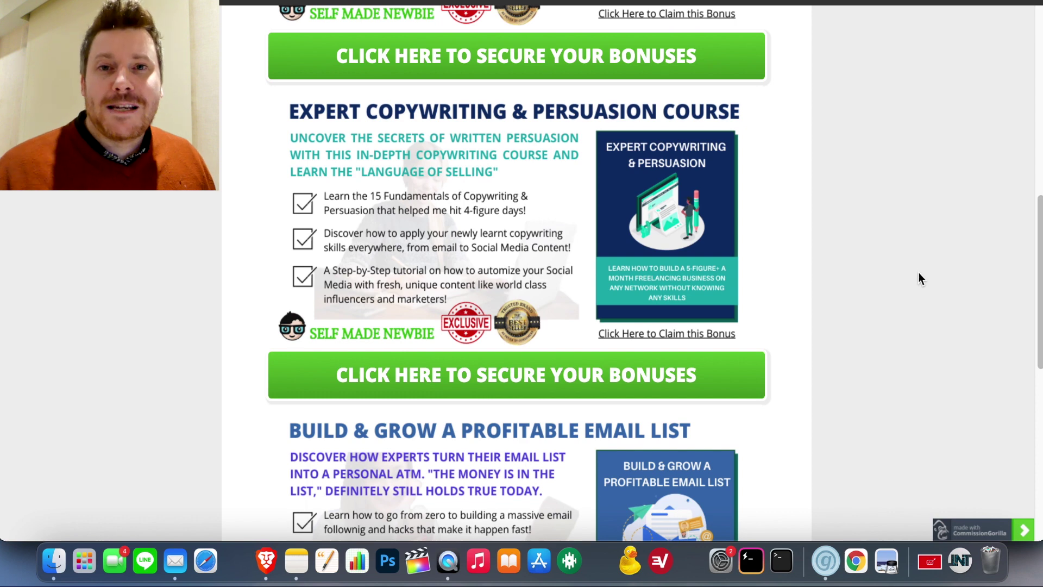
scroll(946, 304, down, 5)
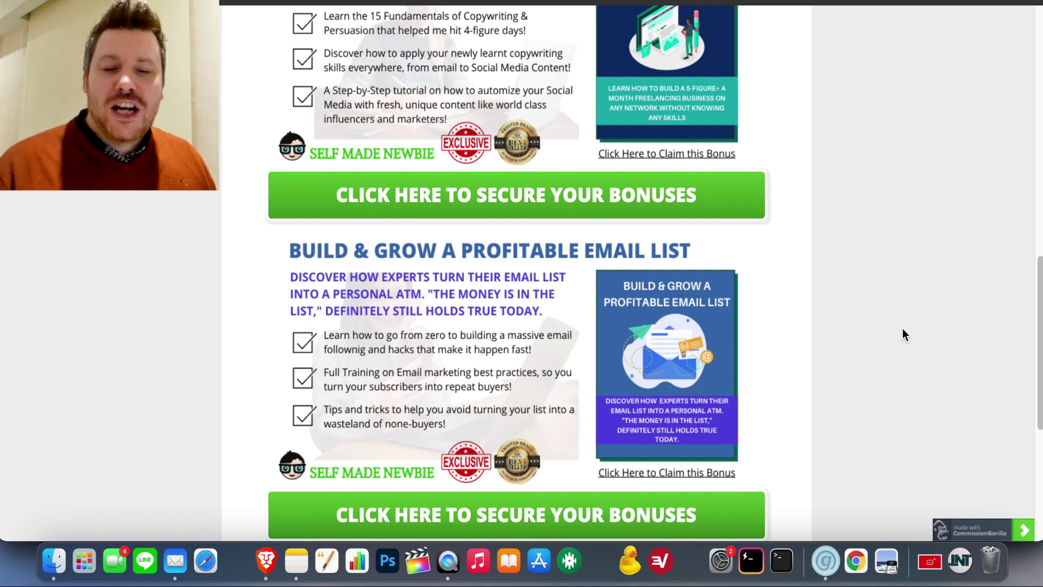
scroll(902, 328, down, 6)
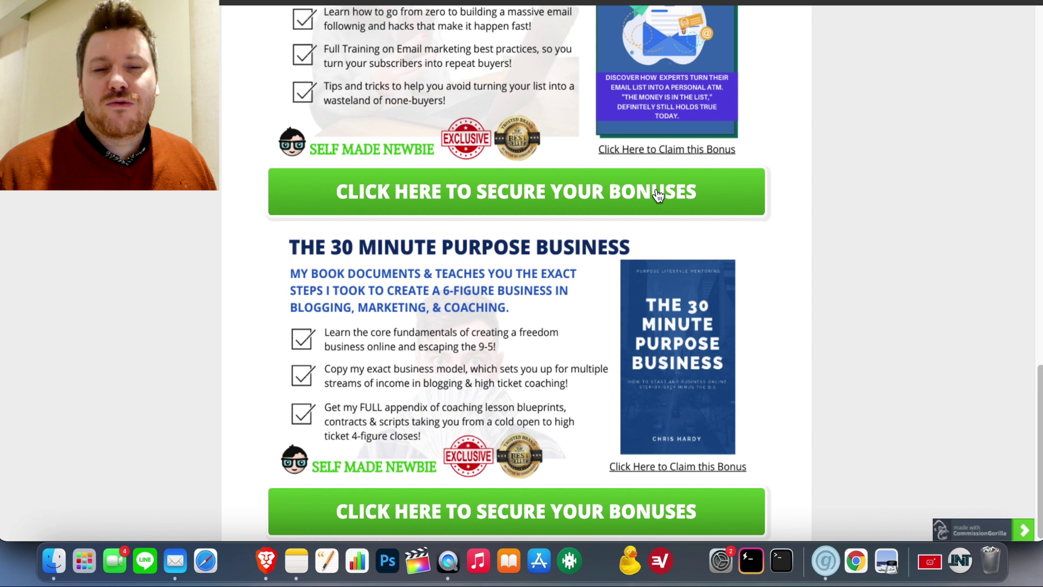
scroll(966, 278, up, 1)
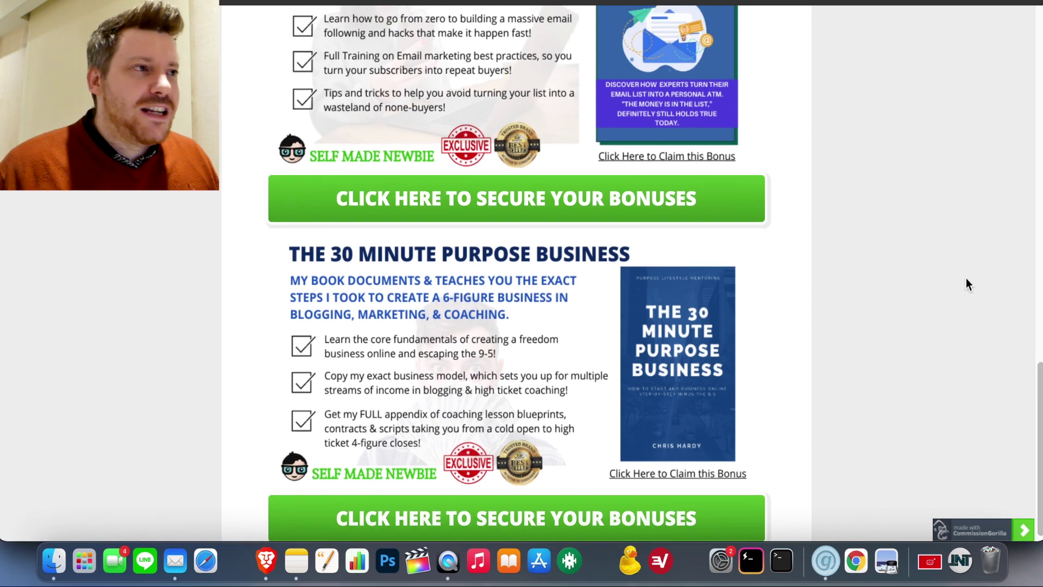
scroll(966, 278, up, 3)
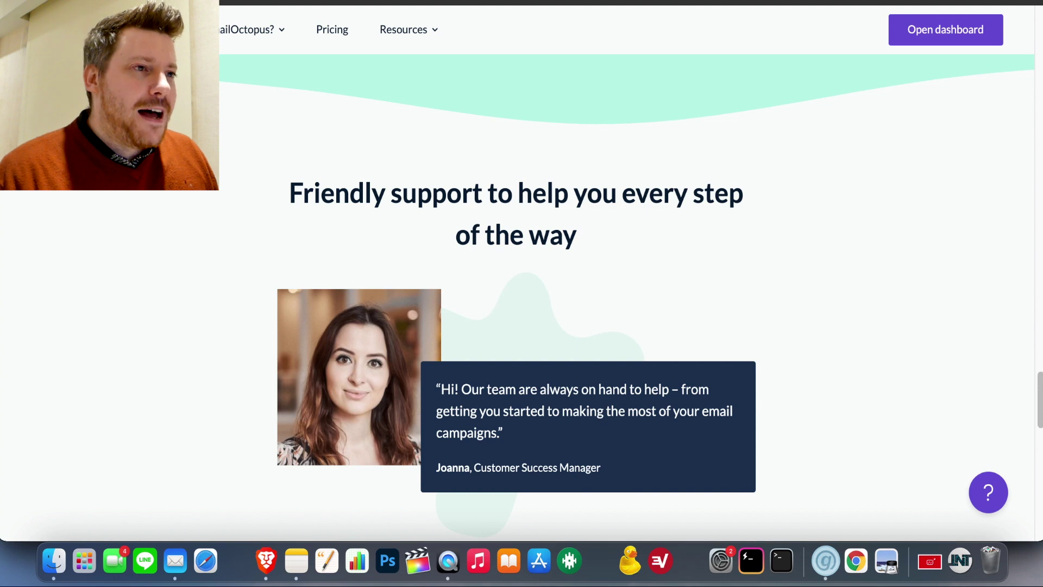
- Scroll up and down through the EmailOctopus home page feature sections
scroll(885, 181, up, 20)
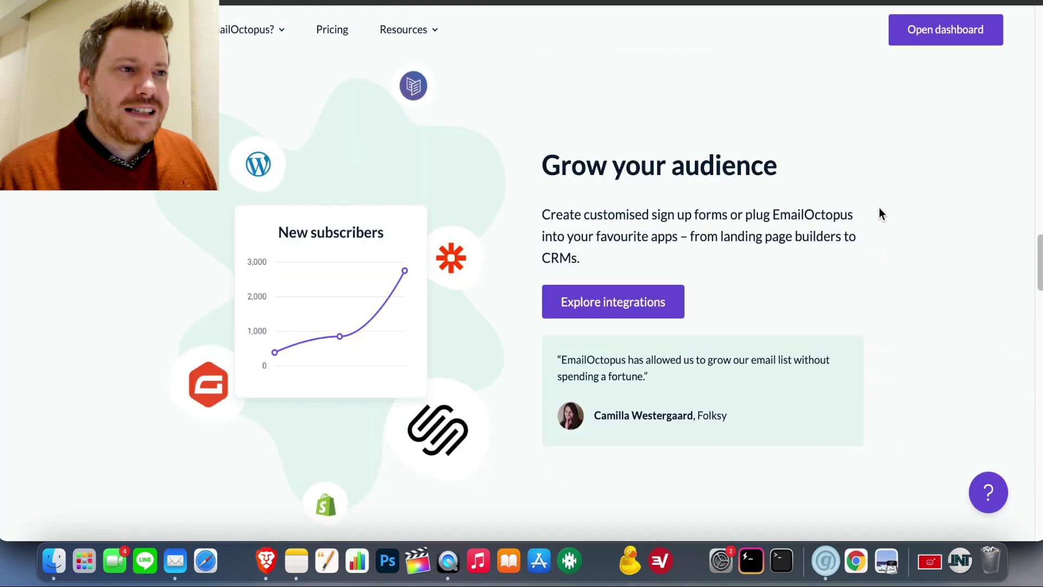
scroll(881, 214, up, 15)
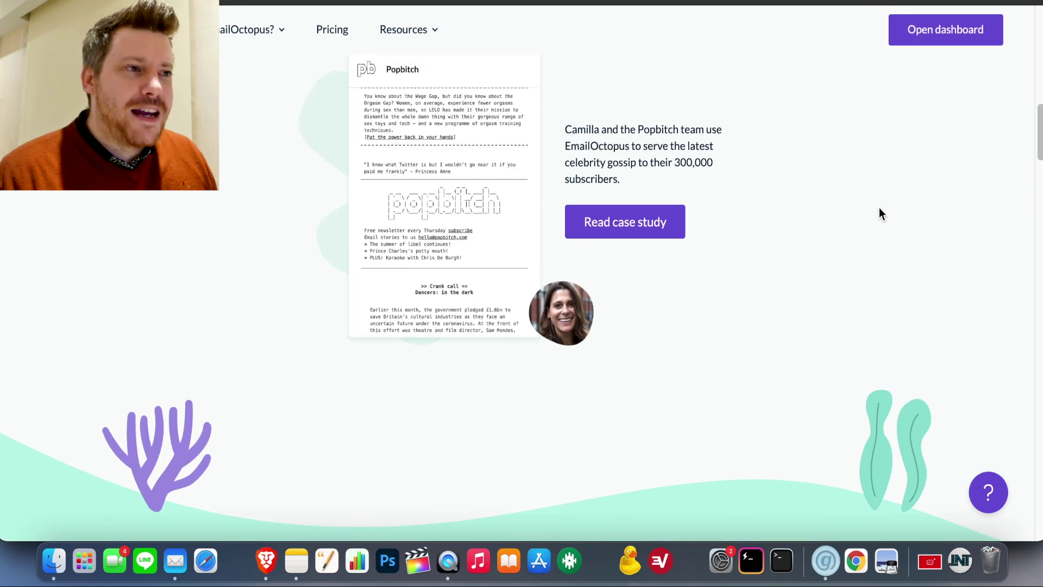
scroll(879, 208, up, 10)
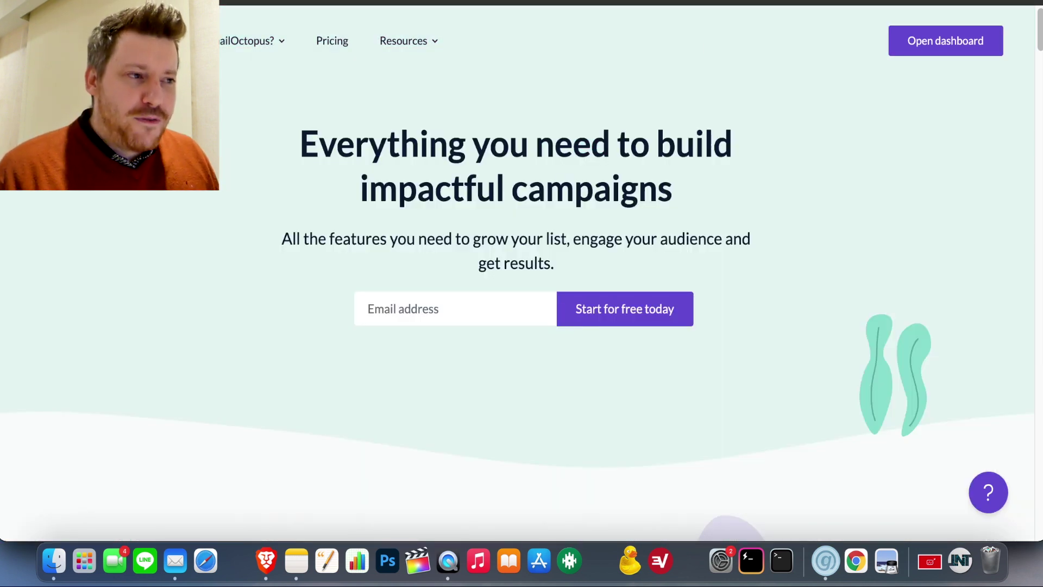
scroll(808, 152, down, 10)
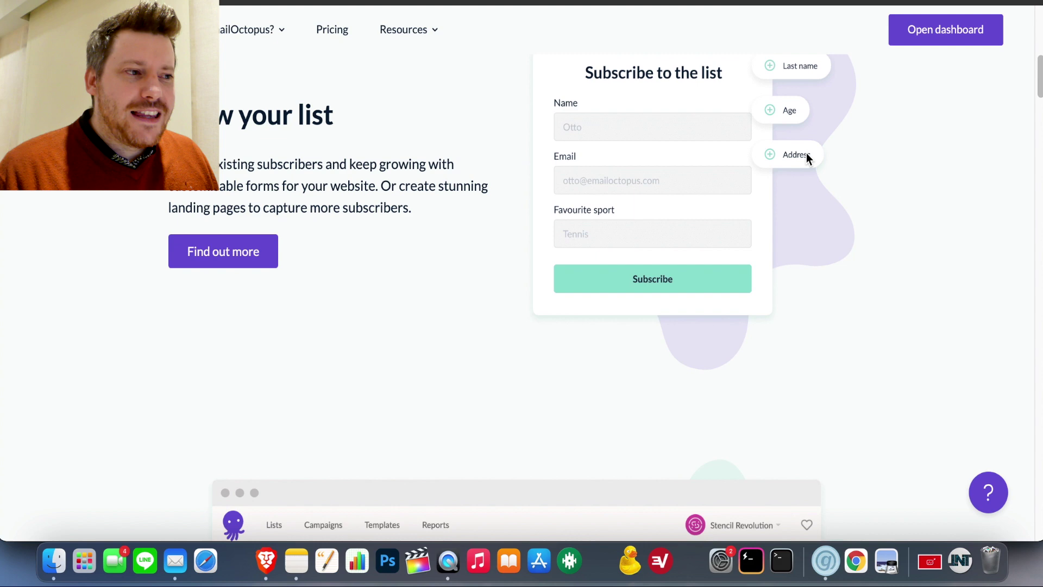
scroll(806, 153, down, 8)
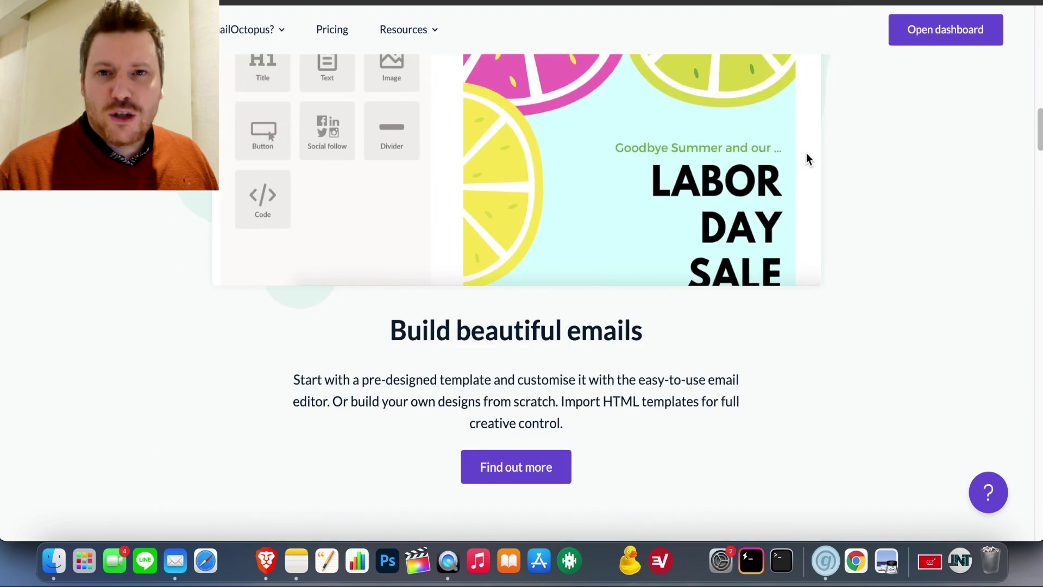
scroll(806, 153, down, 5)
scroll(806, 153, down, 5)
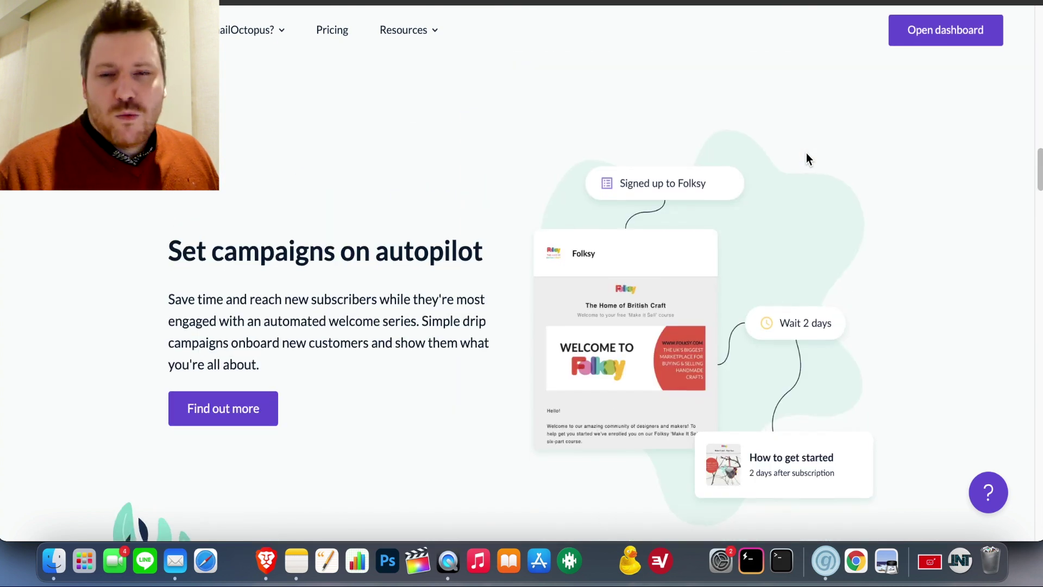
scroll(806, 154, down, 5)
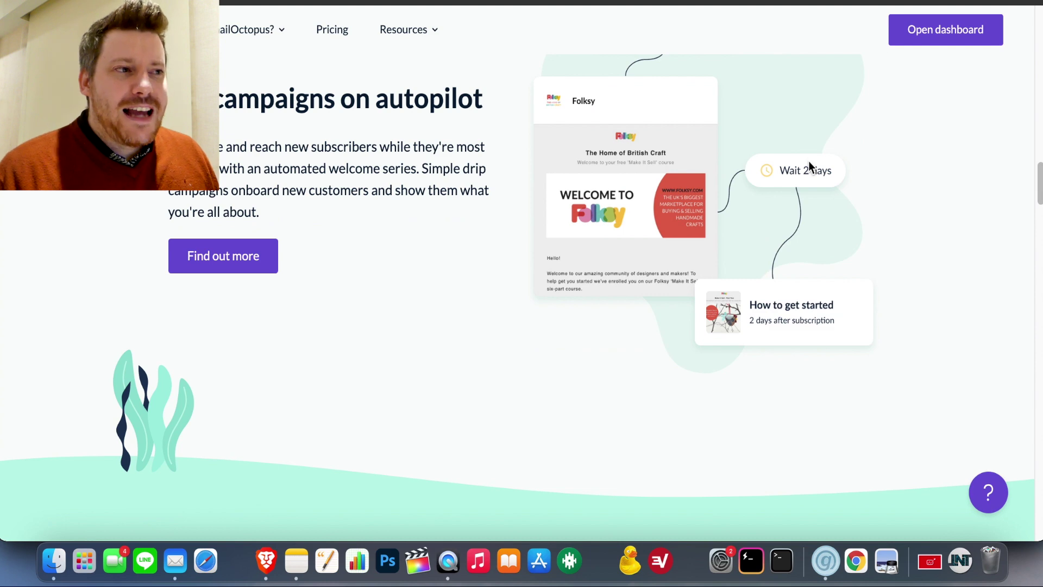
scroll(809, 160, down, 20)
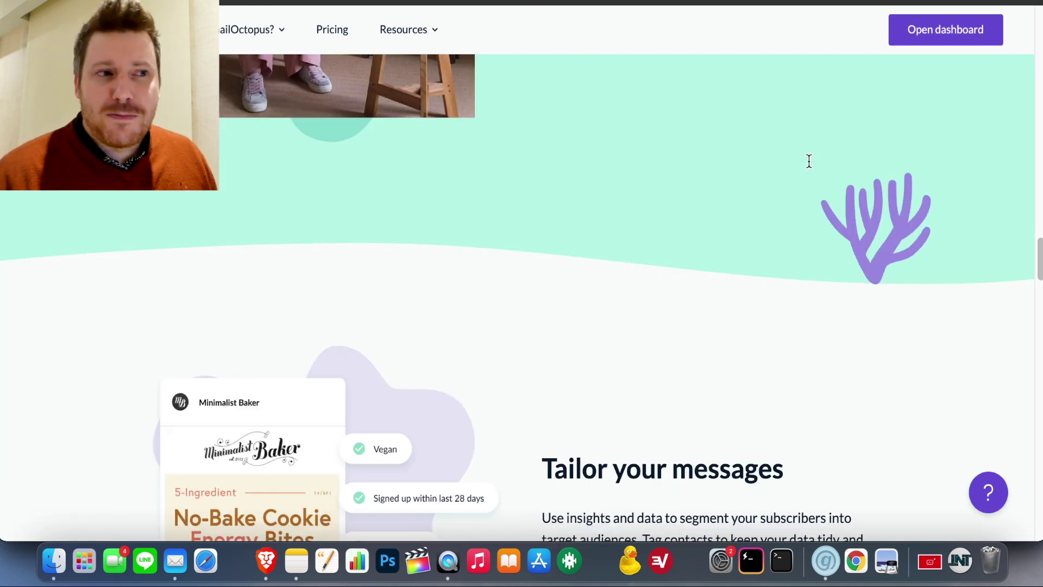
scroll(808, 161, down, 10)
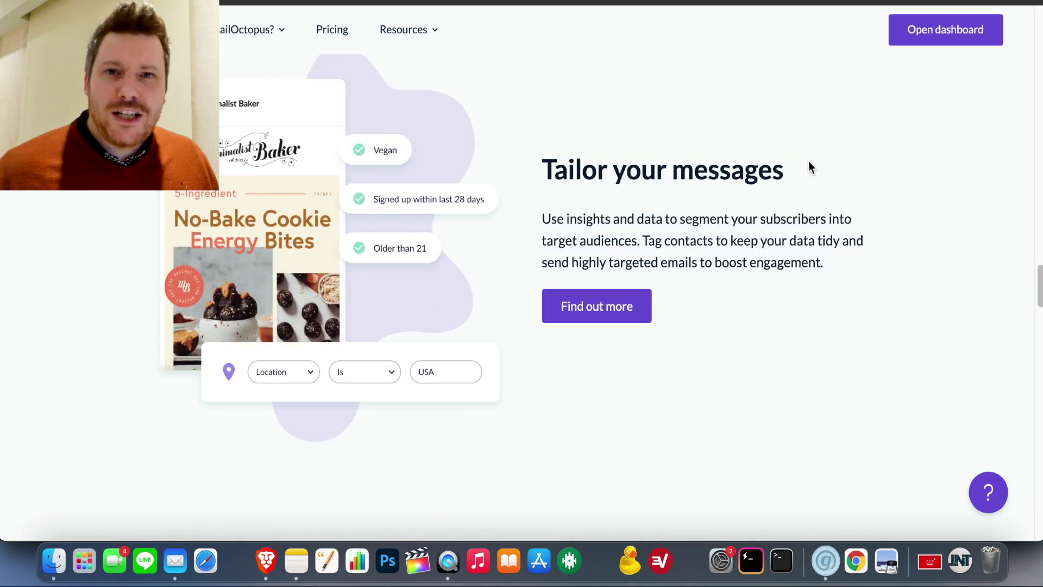
scroll(808, 162, down, 9)
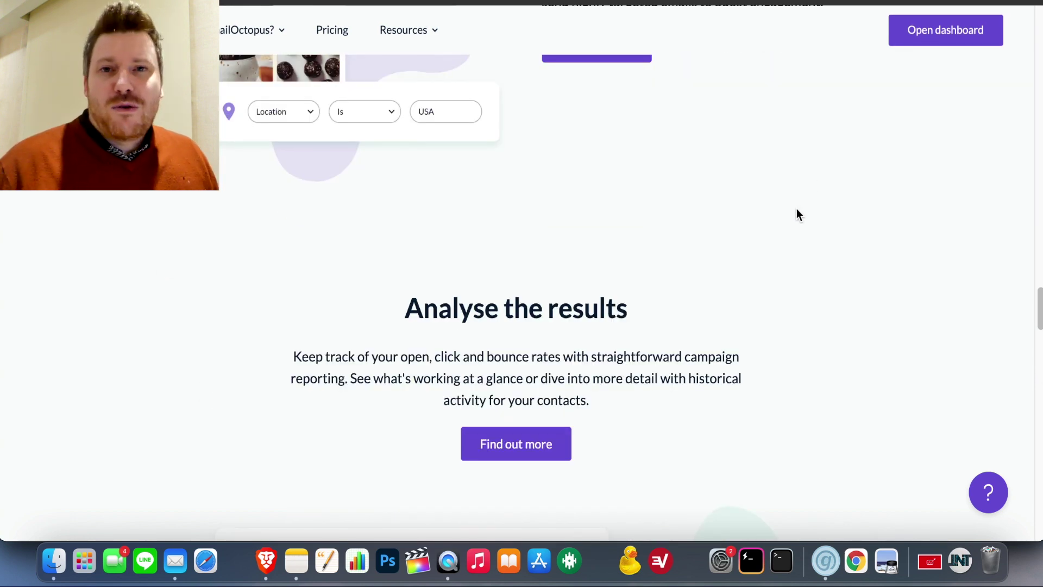
scroll(749, 247, up, 15)
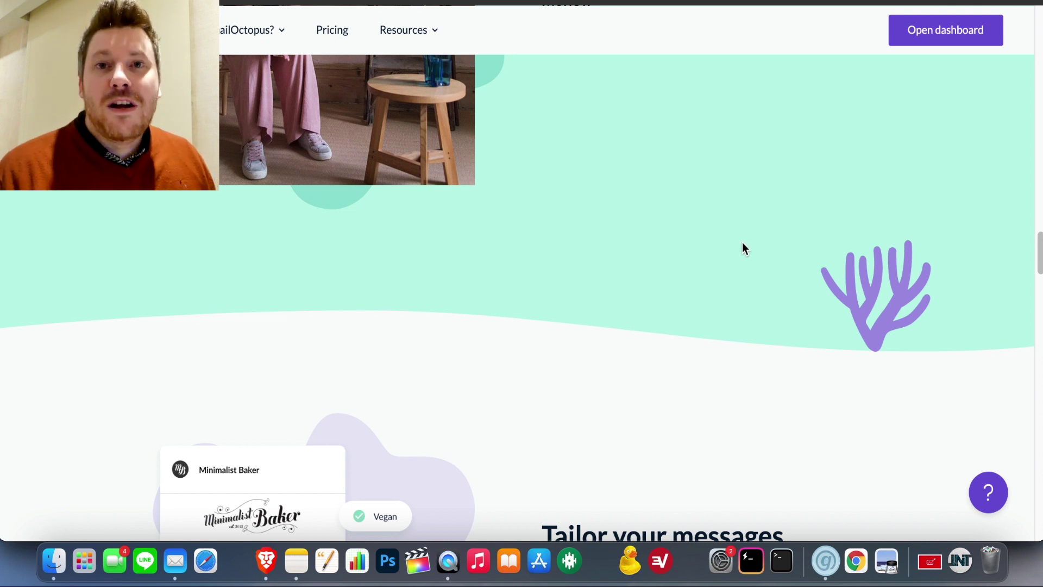
scroll(689, 239, up, 15)
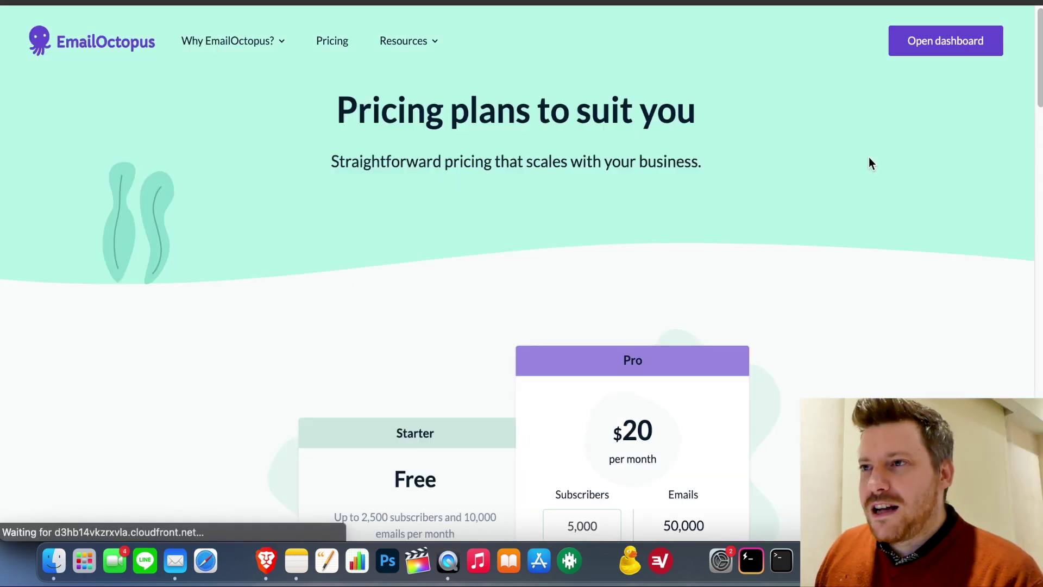
- Scroll down the Pricing page and highlight the $20 Pro plan price
scroll(869, 157, down, 5)
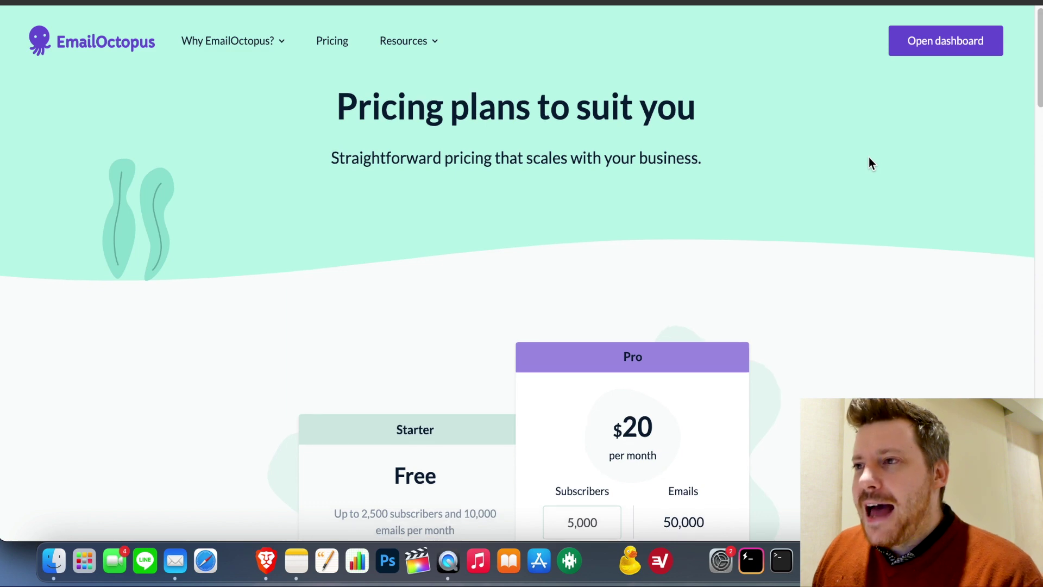
scroll(868, 164, down, 4)
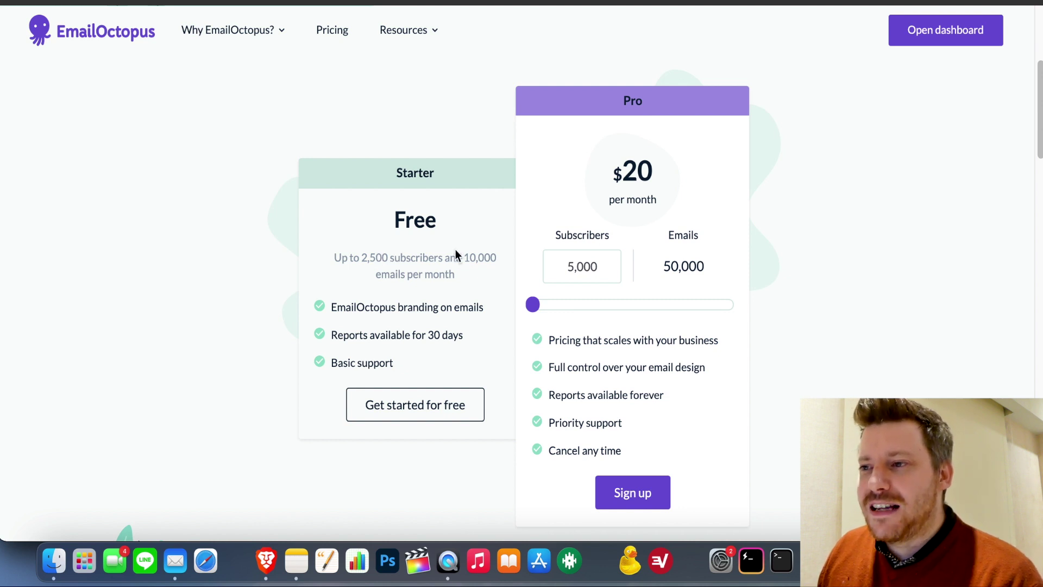
scroll(432, 251, down, 1)
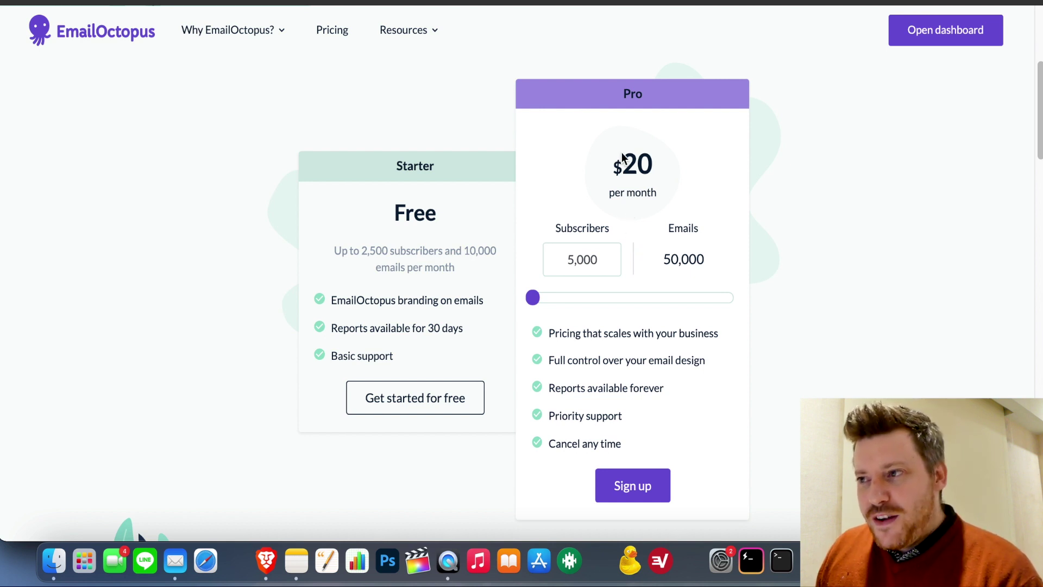
drag(622, 155, 639, 178)
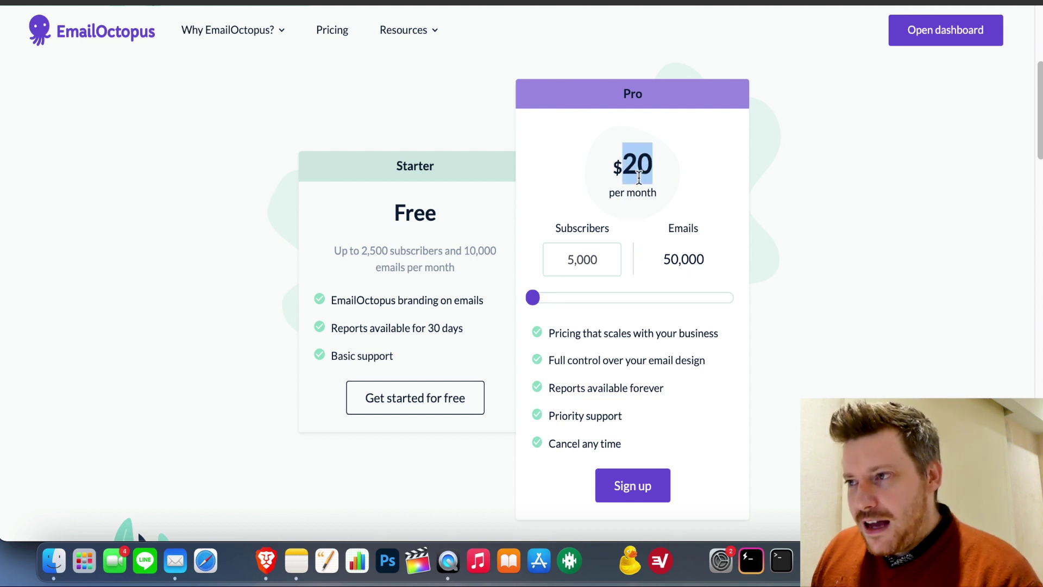
click(624, 204)
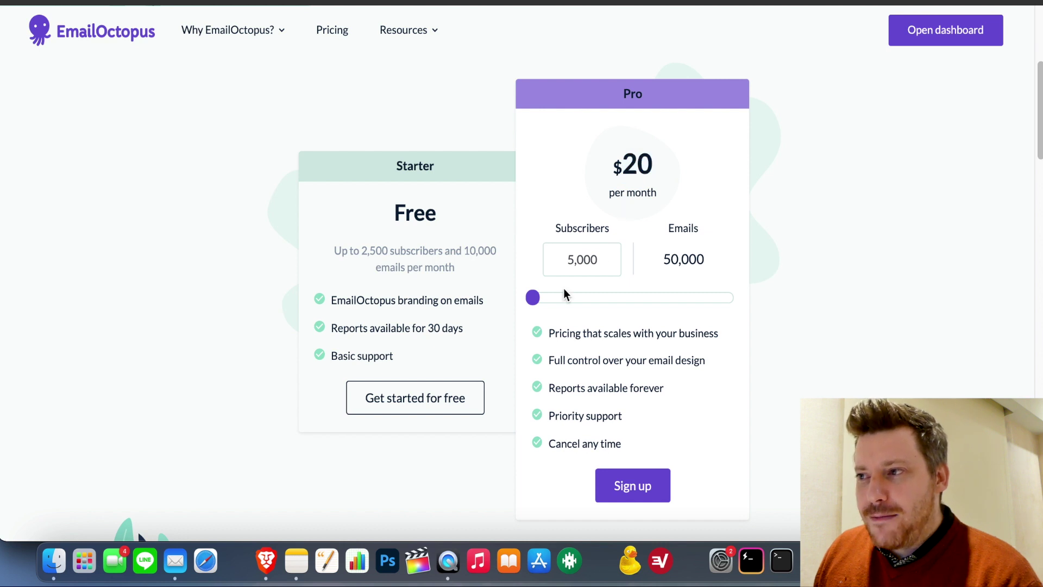
- Raise the Pro plan subscriber slider, return it to 5,000, and open the dashboard
drag(538, 303, 545, 303)
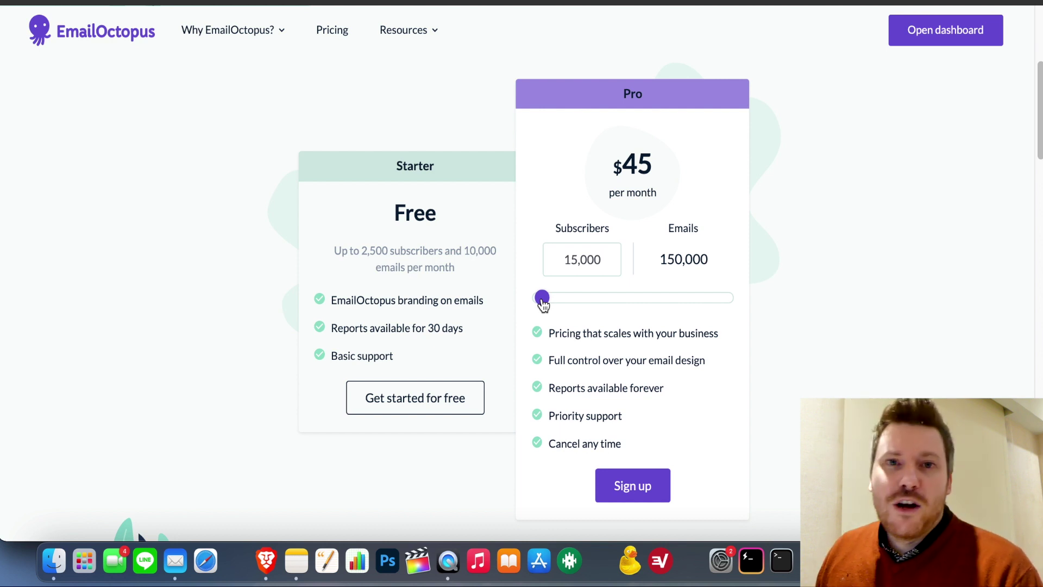
drag(543, 303, 533, 303)
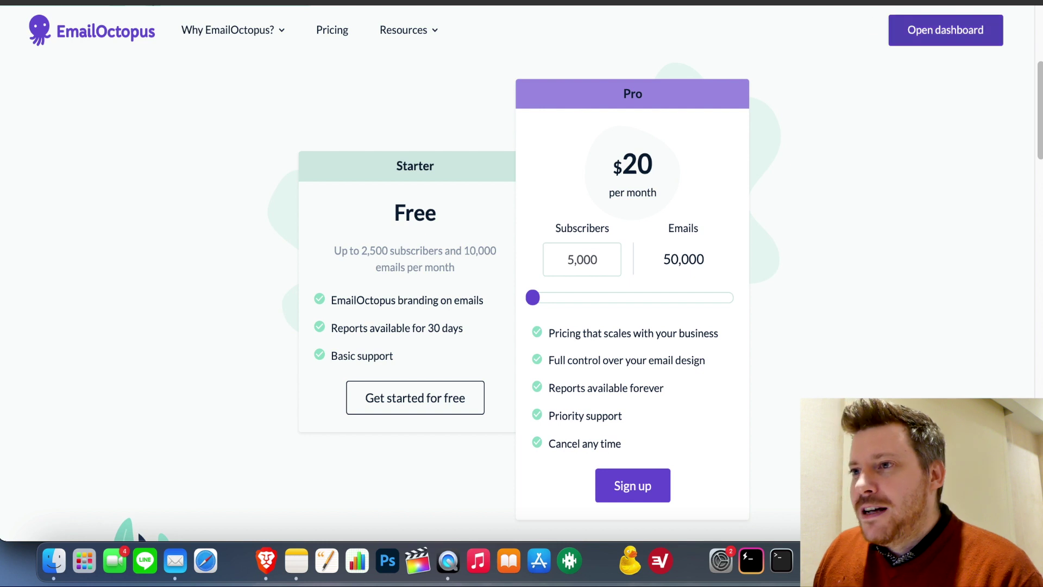
click(956, 33)
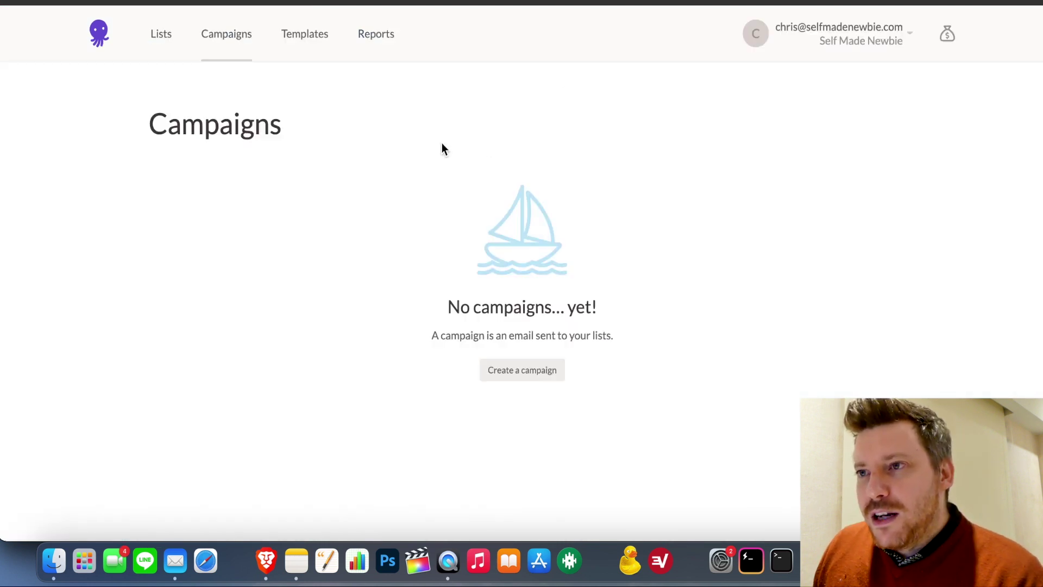
click(161, 35)
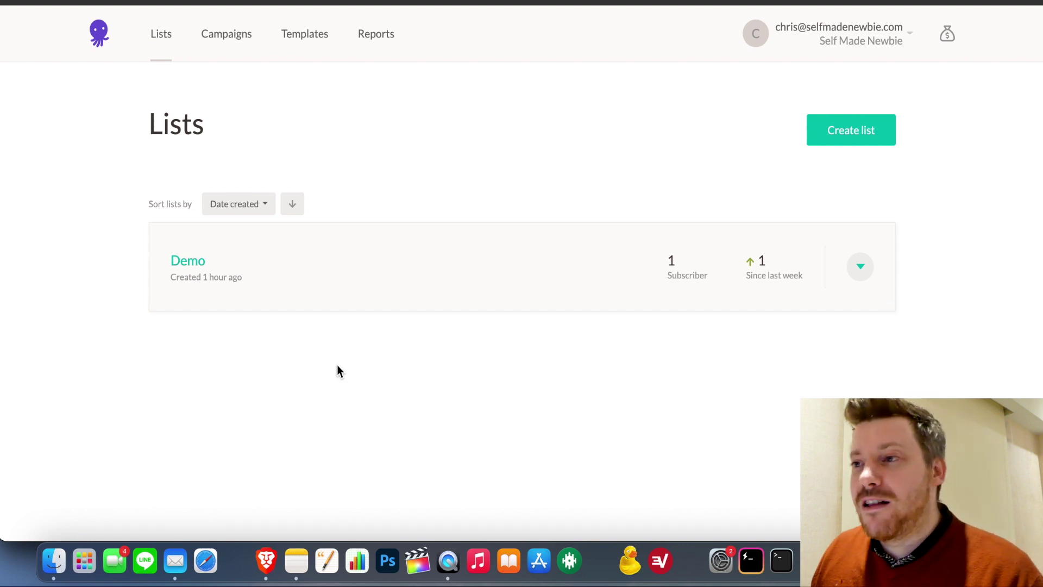
click(227, 33)
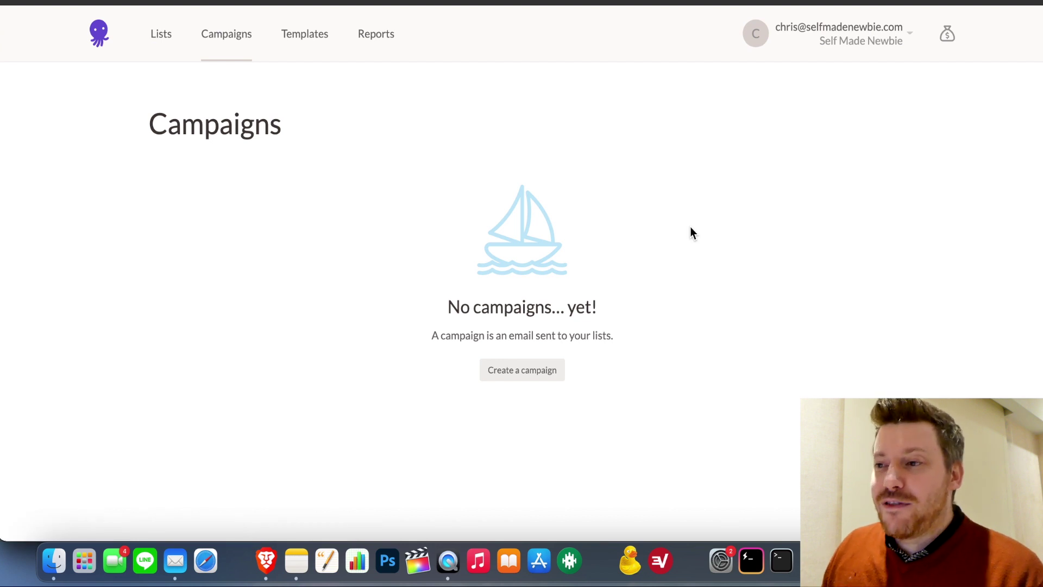
- Create a new automated campaign from the Campaigns page
click(541, 379)
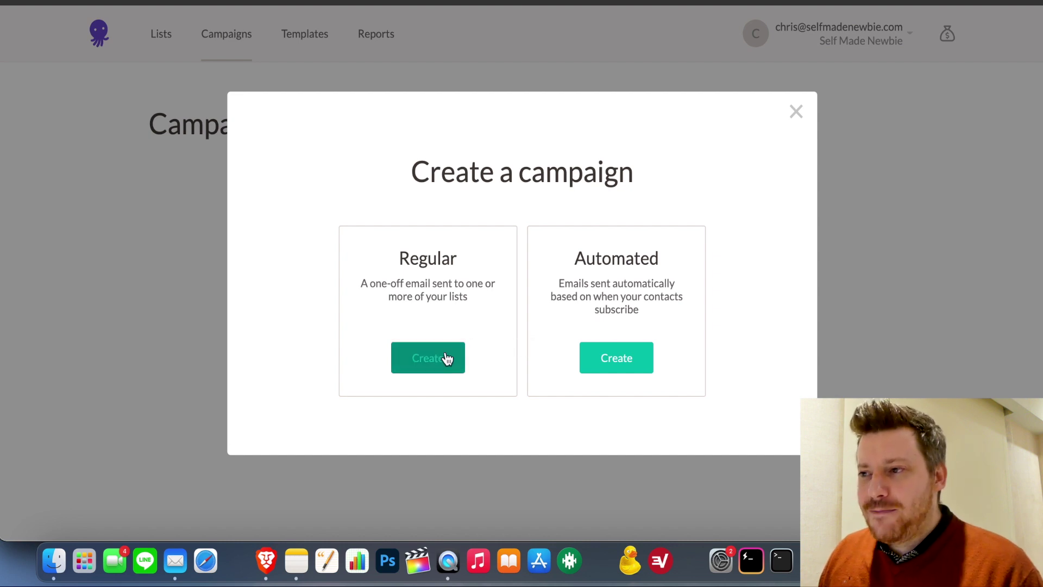
click(609, 363)
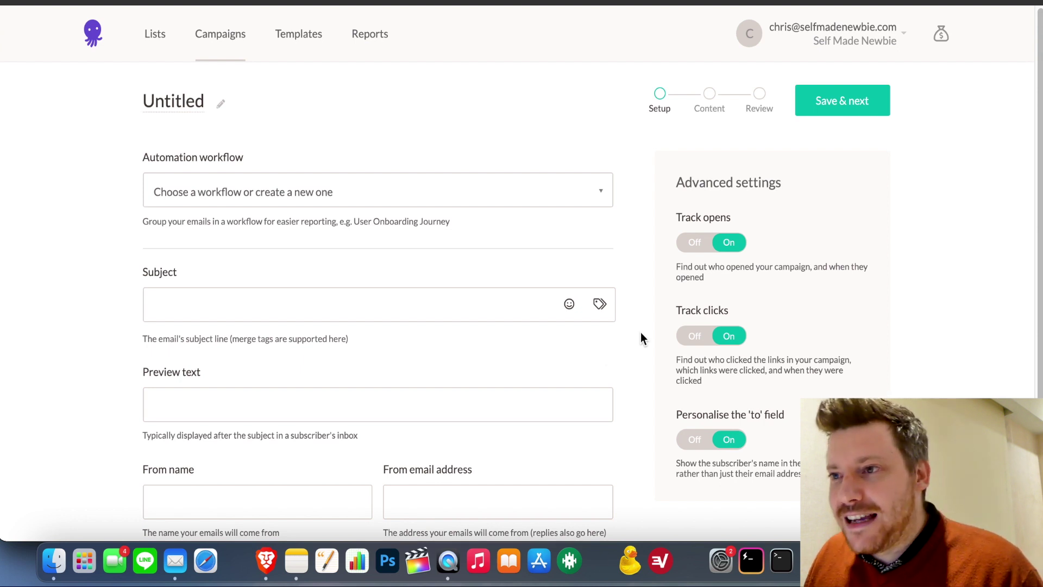
- Change the automated email's timing so it sends 5 day(s) after subscription
scroll(641, 334, down, 2)
scroll(641, 337, down, 1)
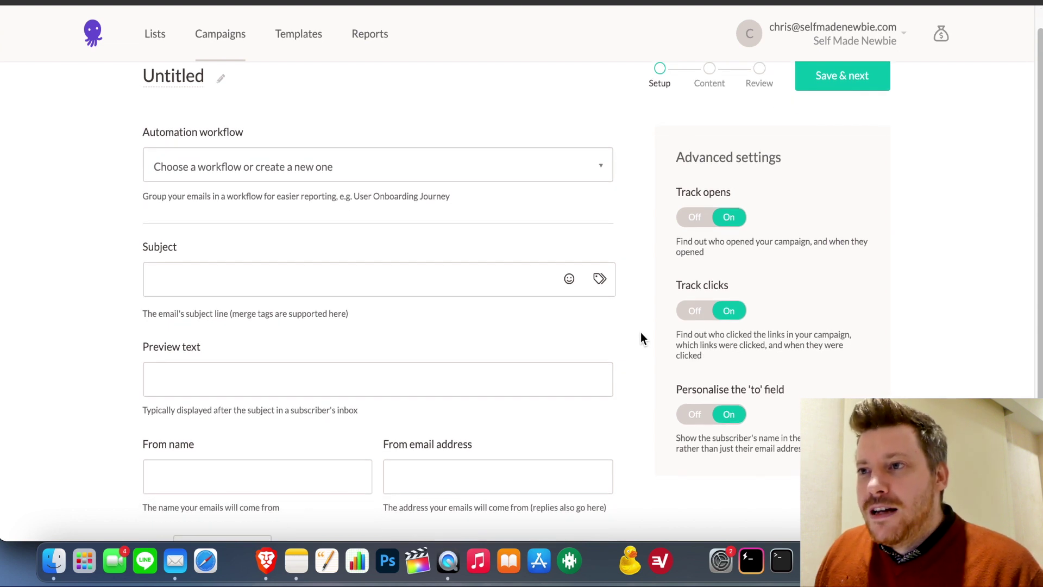
scroll(640, 337, up, 3)
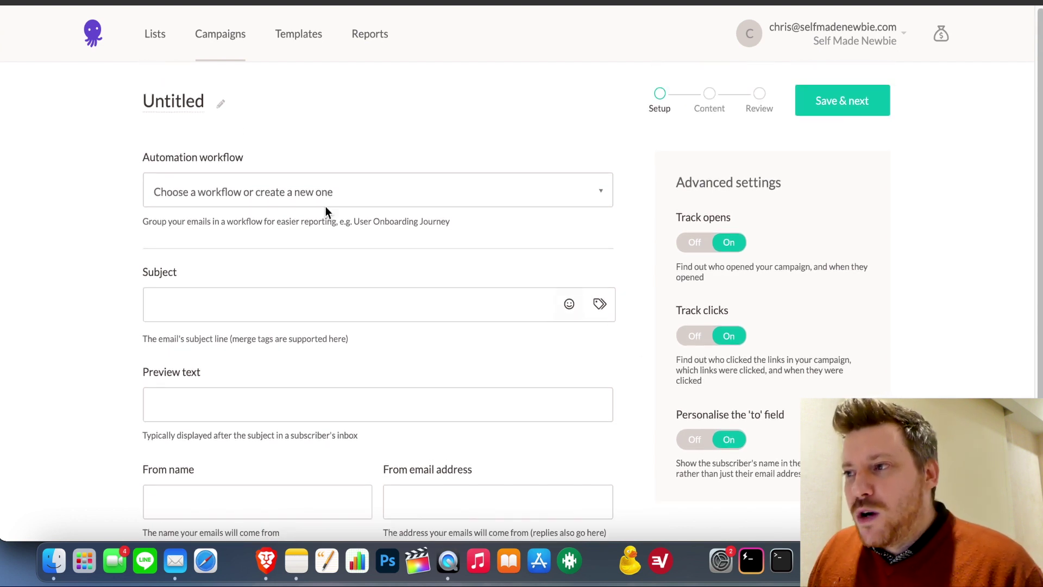
scroll(645, 265, down, 5)
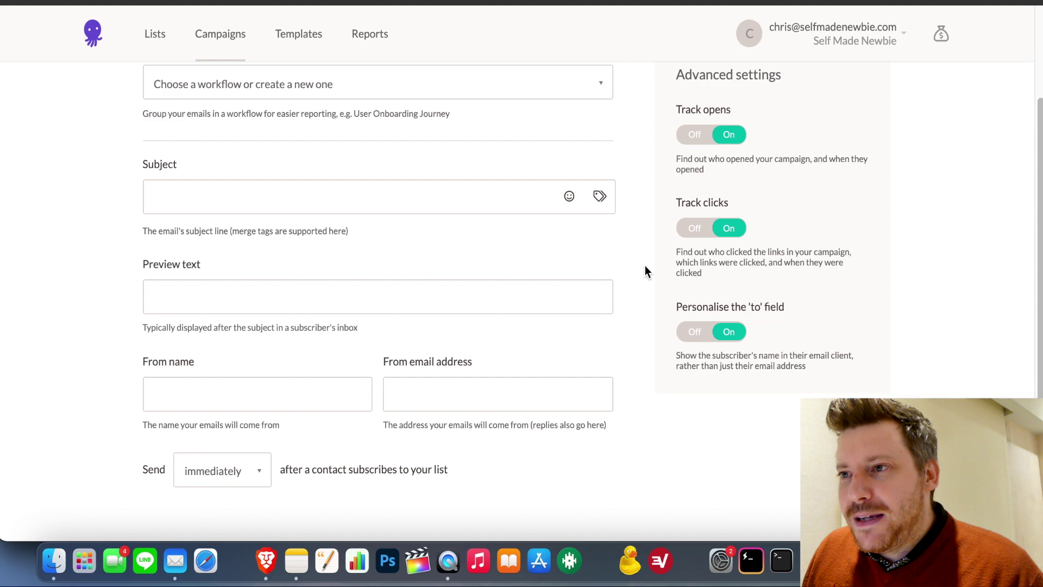
scroll(646, 267, up, 3)
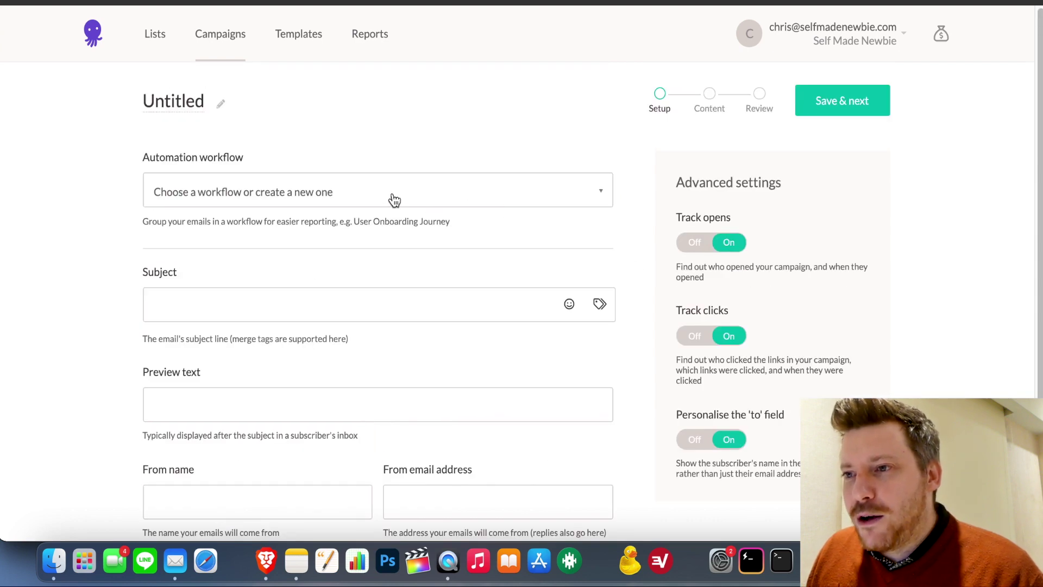
scroll(392, 200, down, 3)
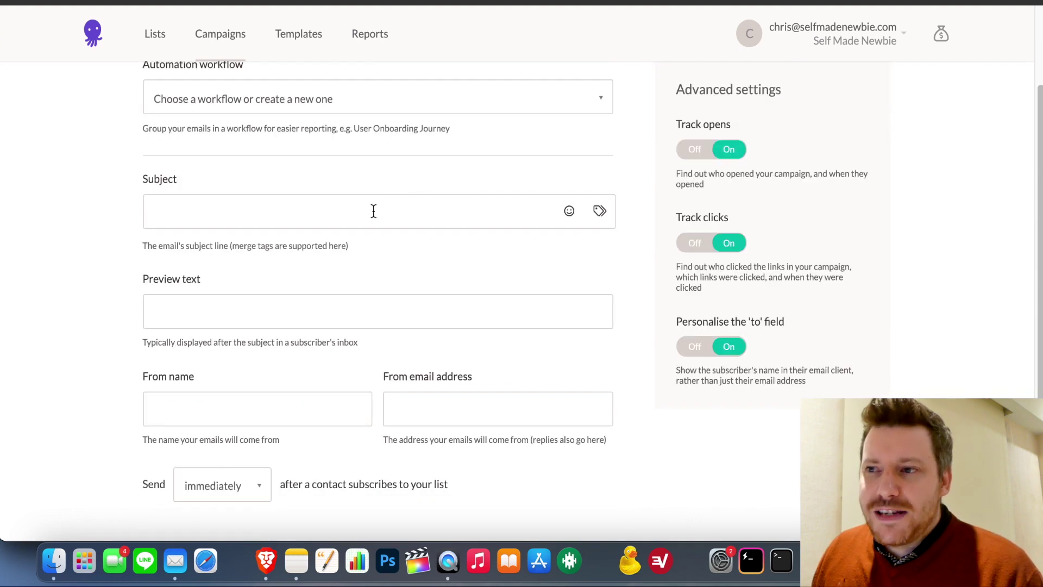
click(371, 211)
scroll(372, 211, down, 1)
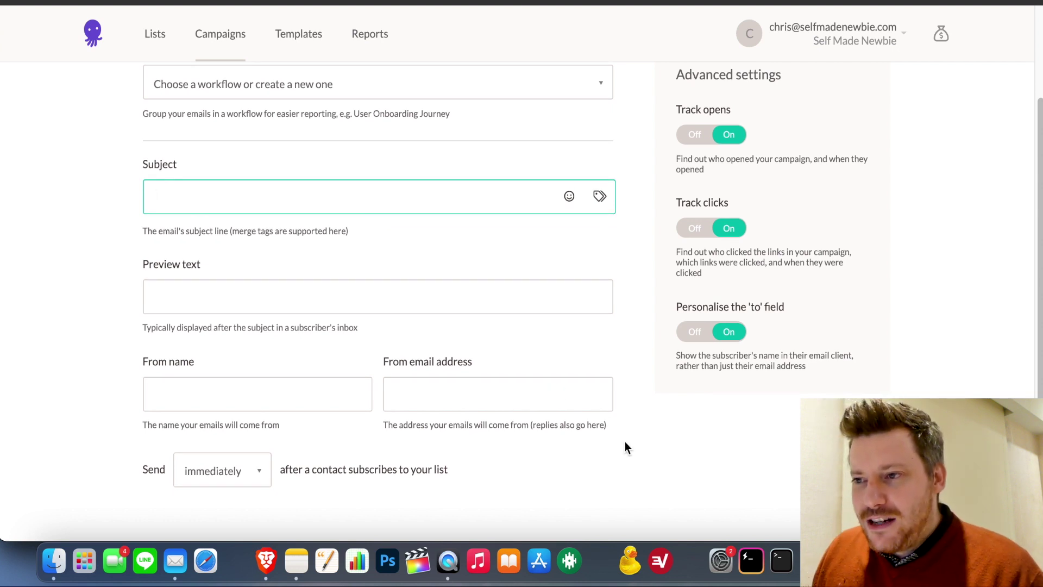
click(234, 474)
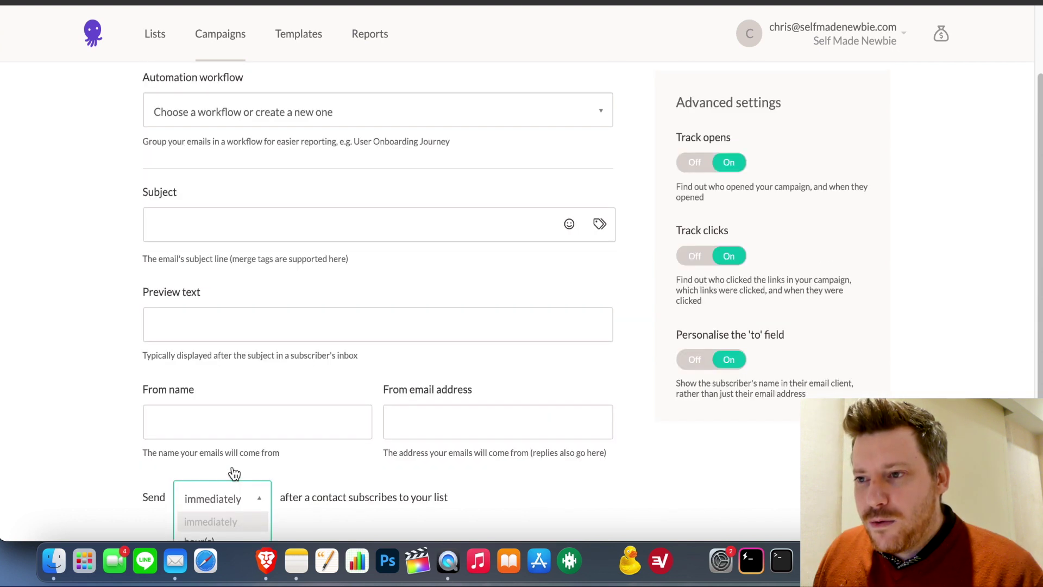
click(236, 525)
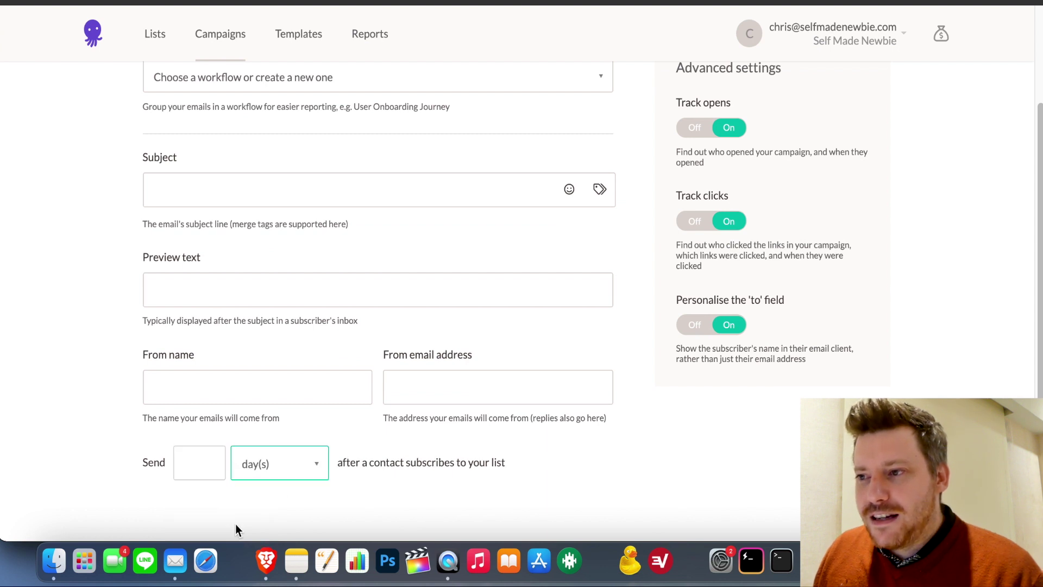
click(210, 461)
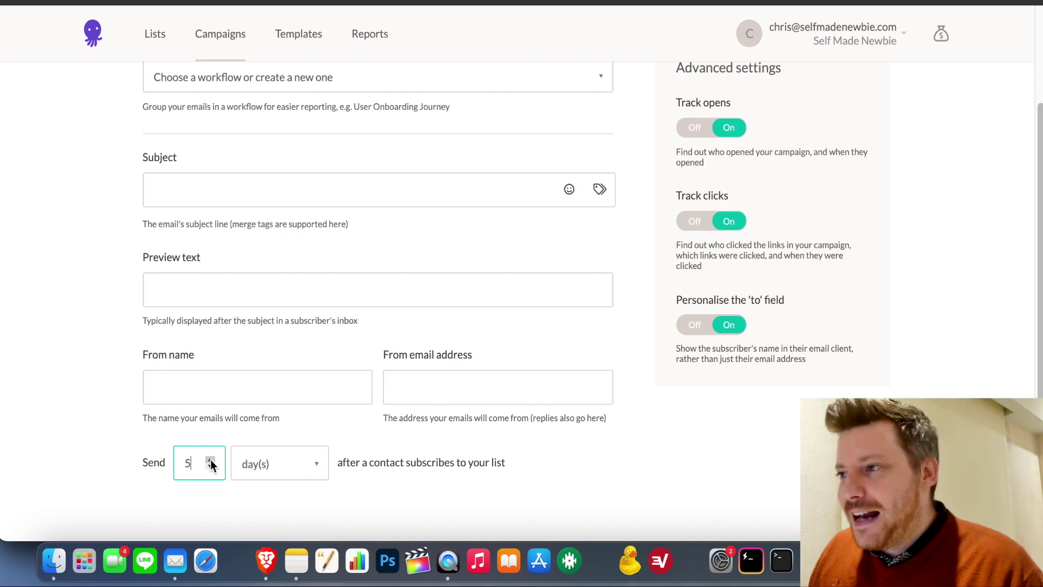
scroll(631, 451, up, 4)
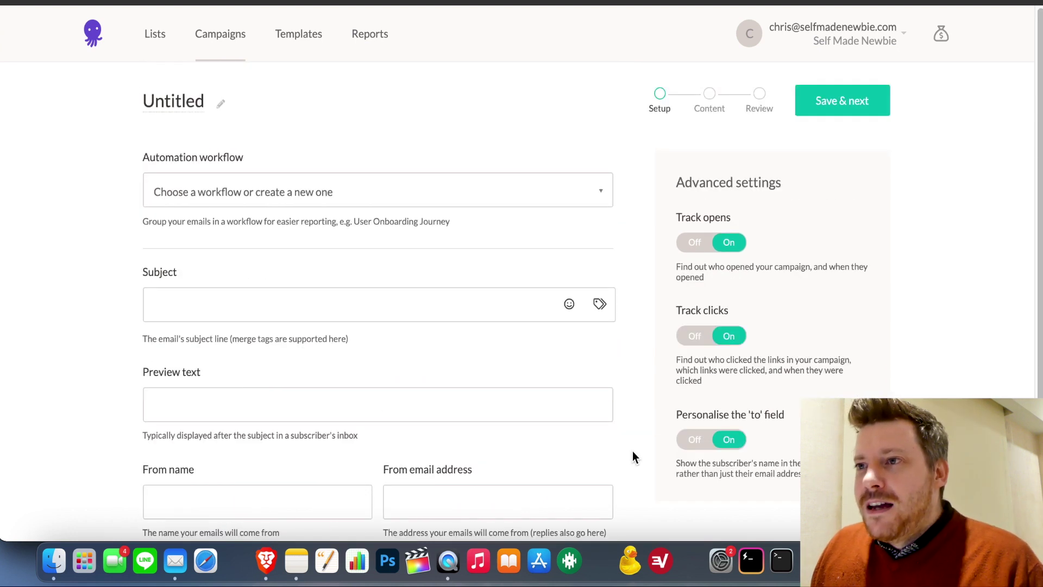
- Start a new regular campaign and choose the Demo list as its recipients
click(245, 34)
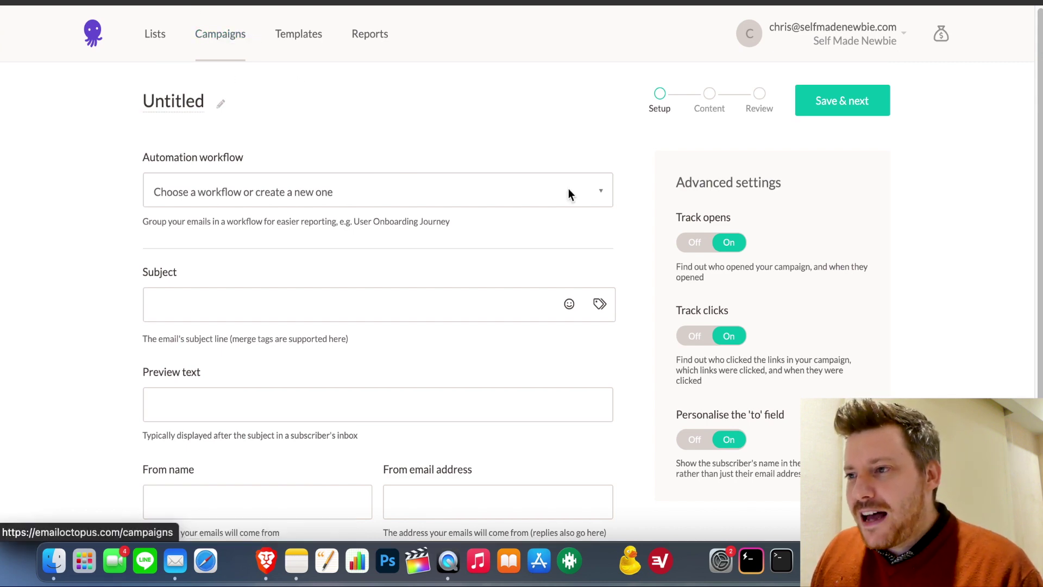
click(525, 375)
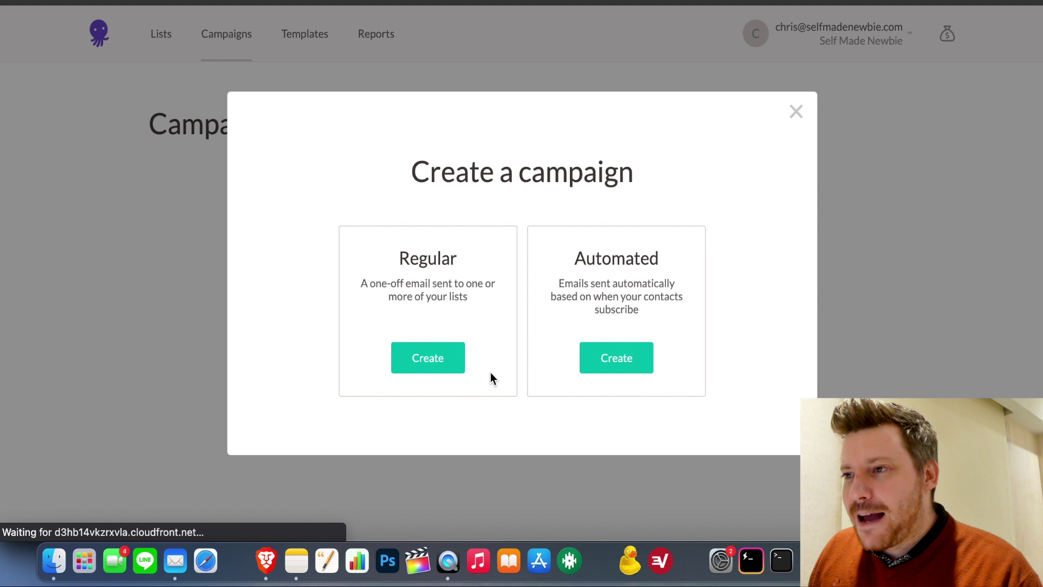
click(448, 361)
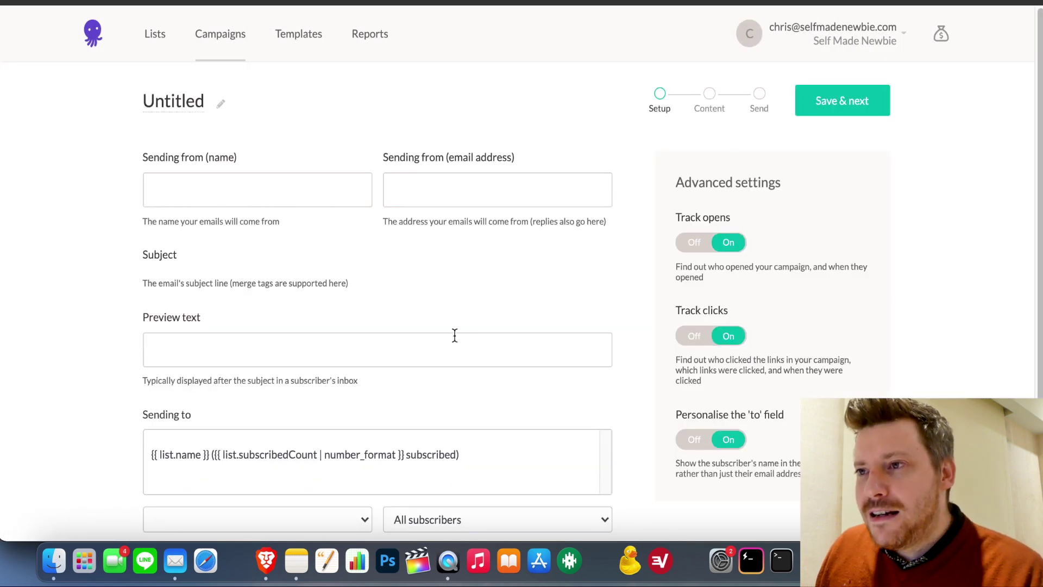
click(257, 180)
scroll(263, 192, down, 2)
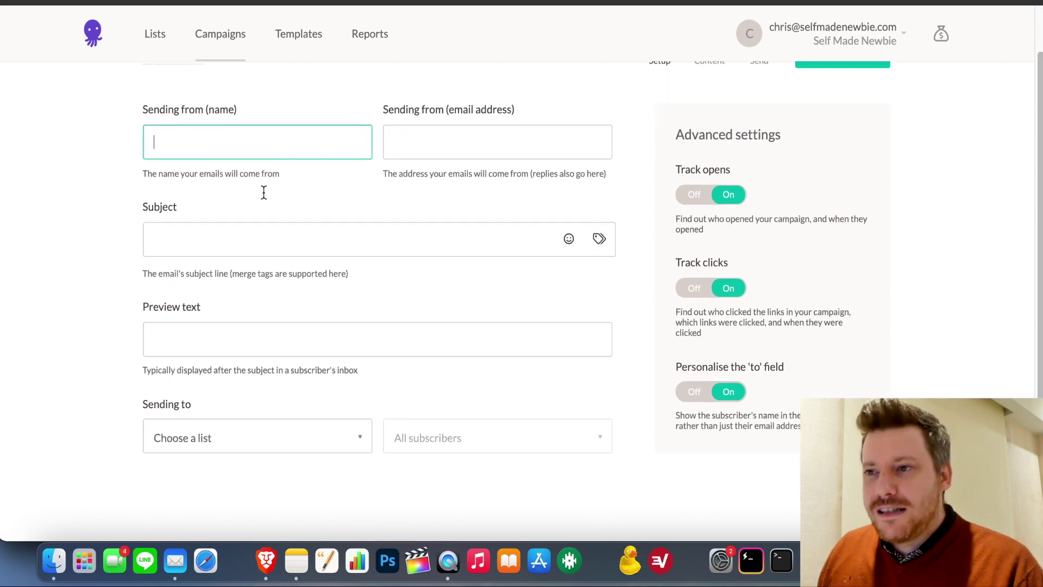
click(257, 236)
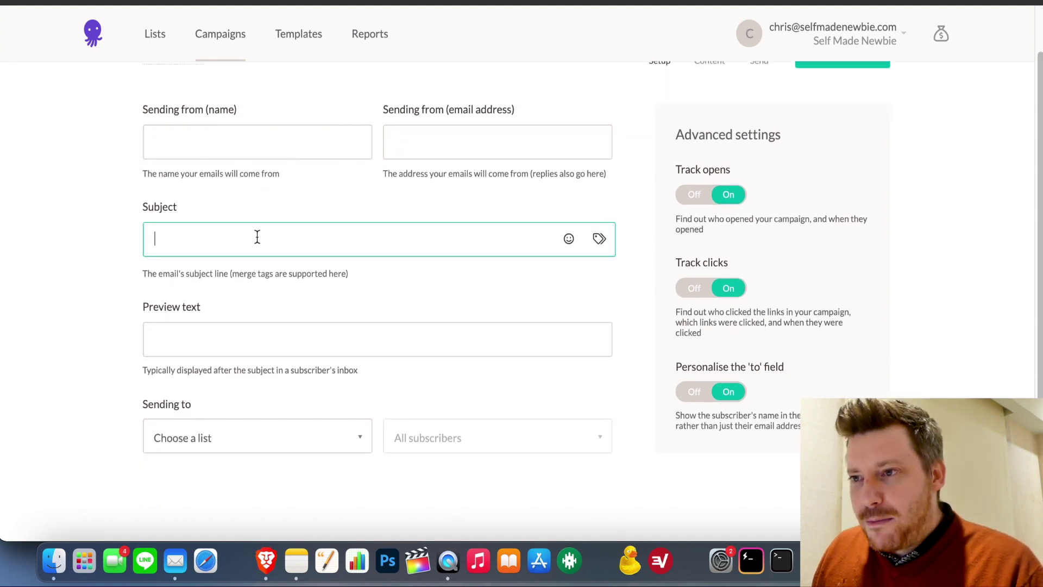
click(267, 348)
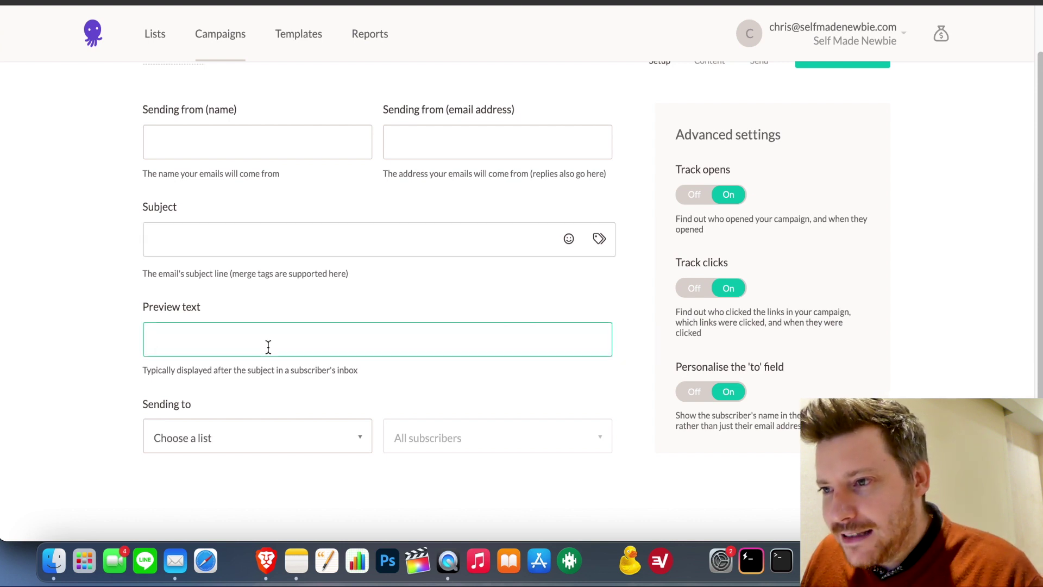
click(319, 427)
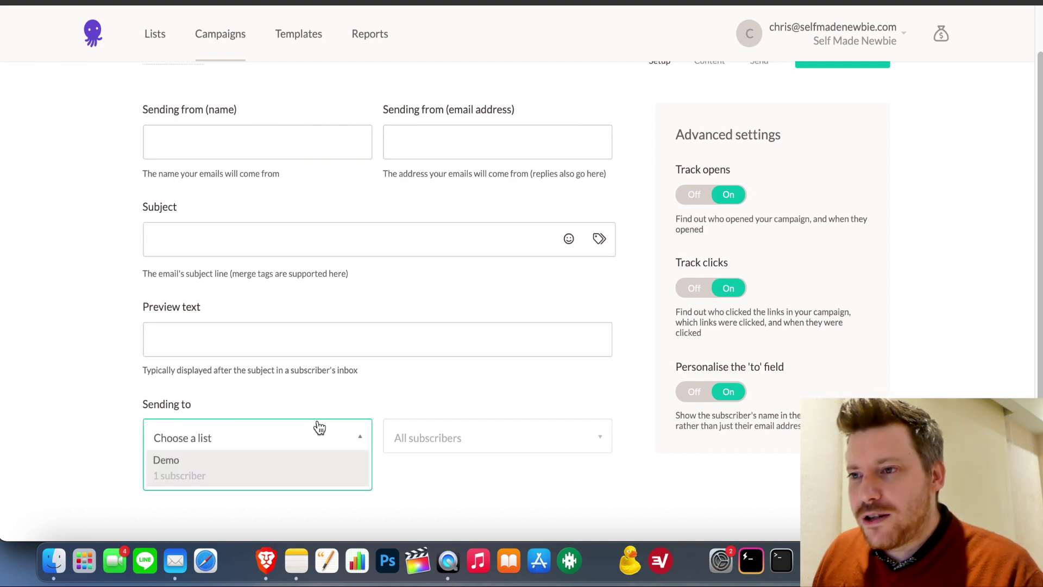
click(277, 467)
- Fill in sender name and email, subject 'Test' and preview text 'This is a test email'
click(257, 141)
text(cr)
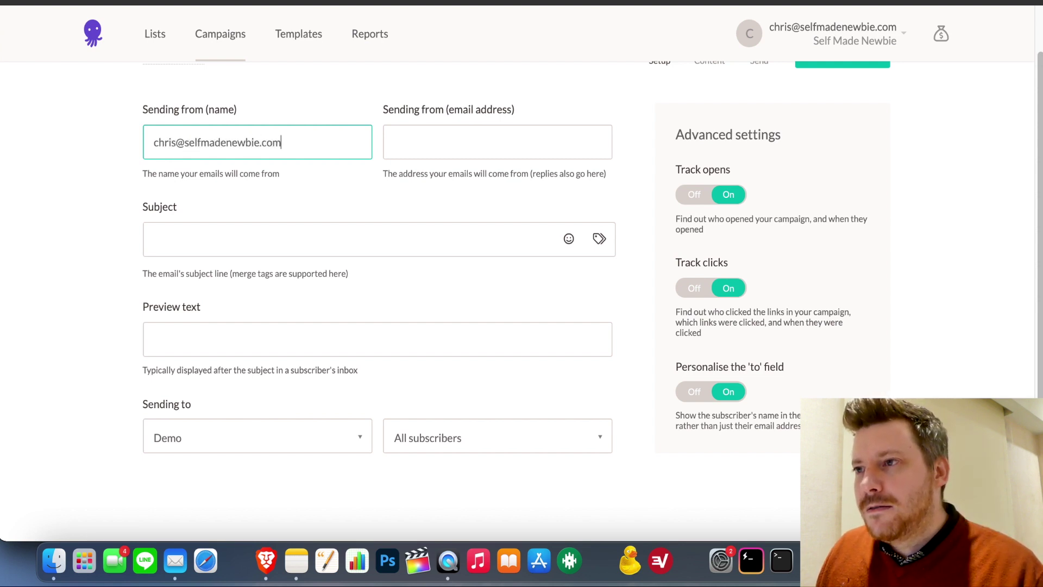
key(super+a)
key(super+c)
key(Tab)
key(super+v)
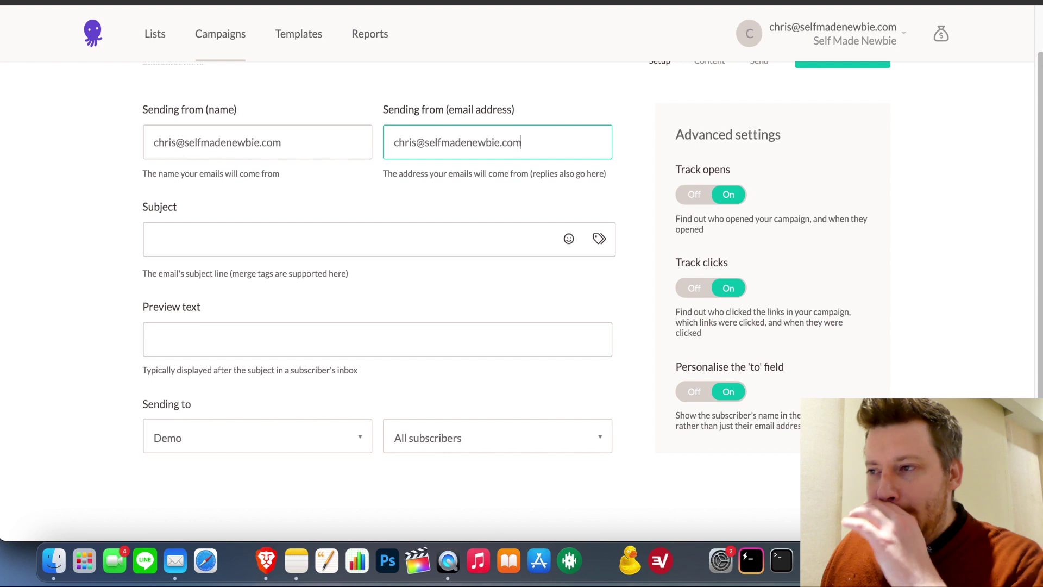
click(334, 235)
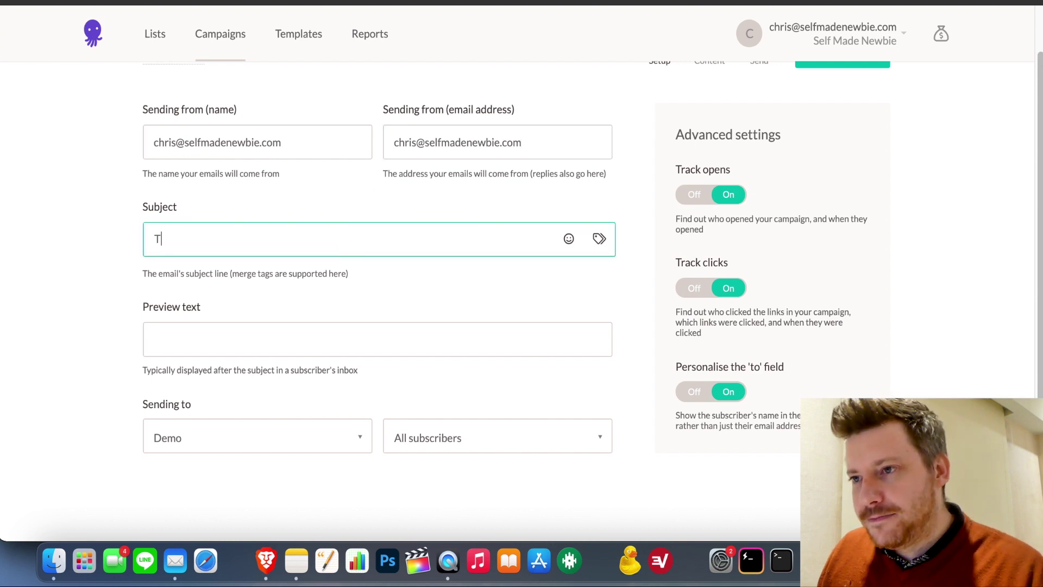
click(303, 336)
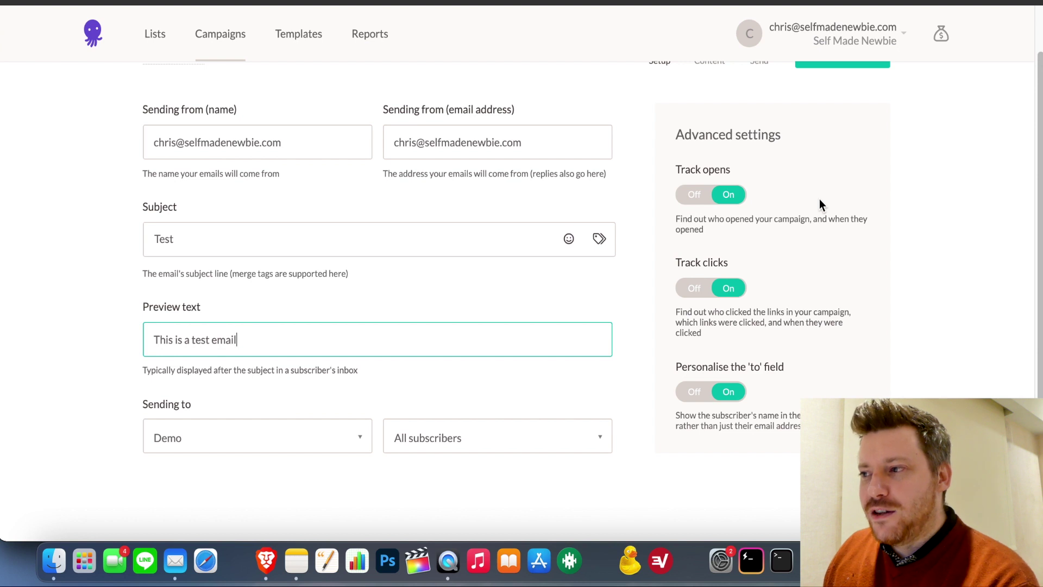
scroll(653, 444, up, 2)
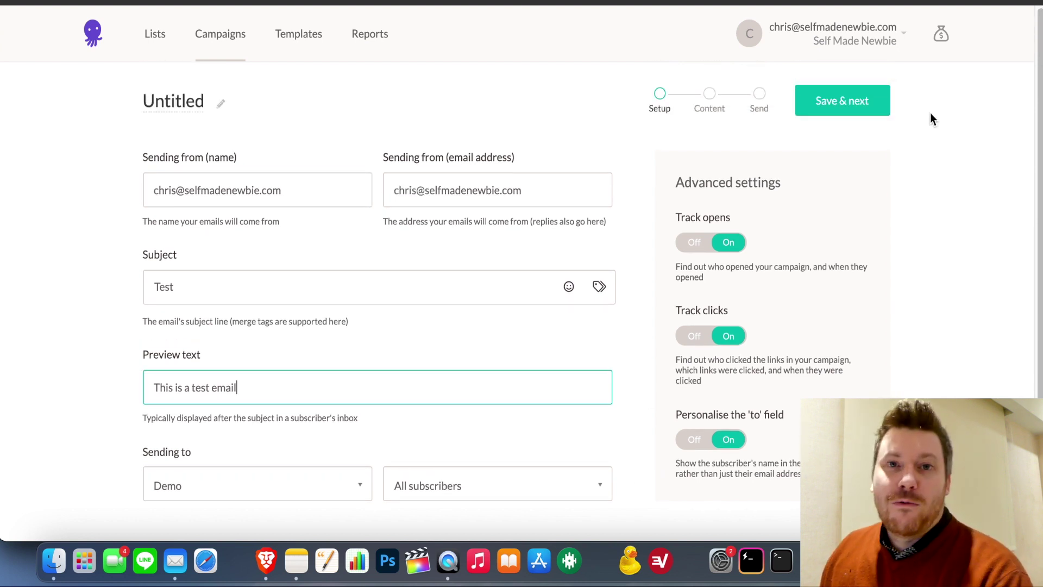
click(874, 103)
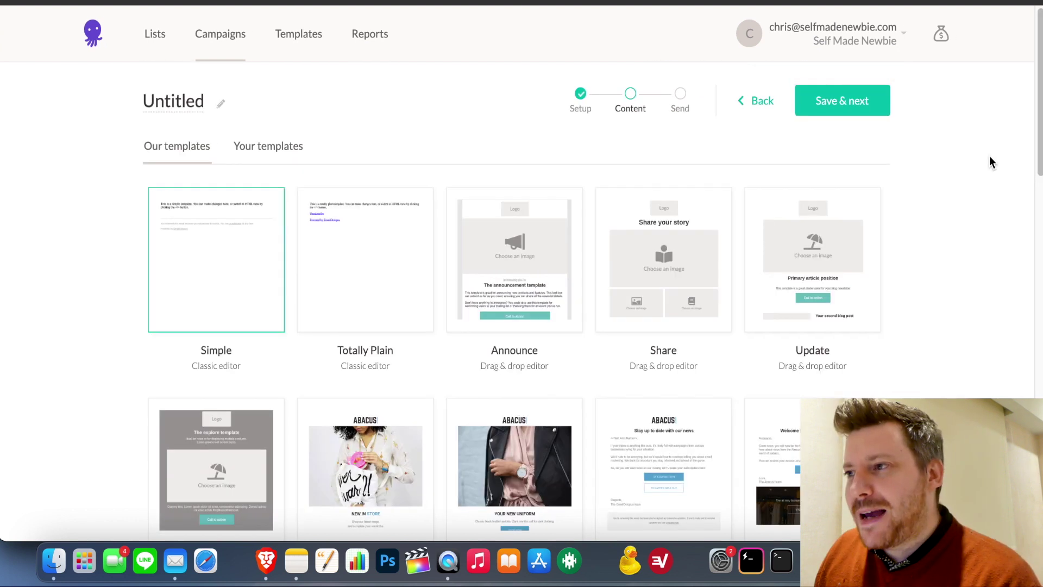
scroll(989, 155, down, 3)
scroll(989, 155, up, 3)
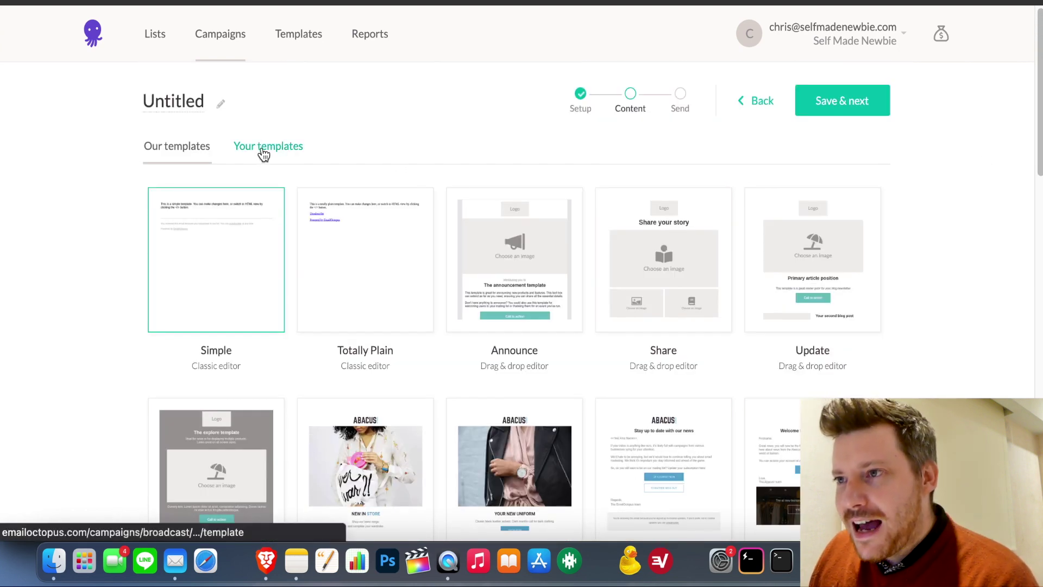
scroll(263, 152, down, 1)
mouse_move(193, 240)
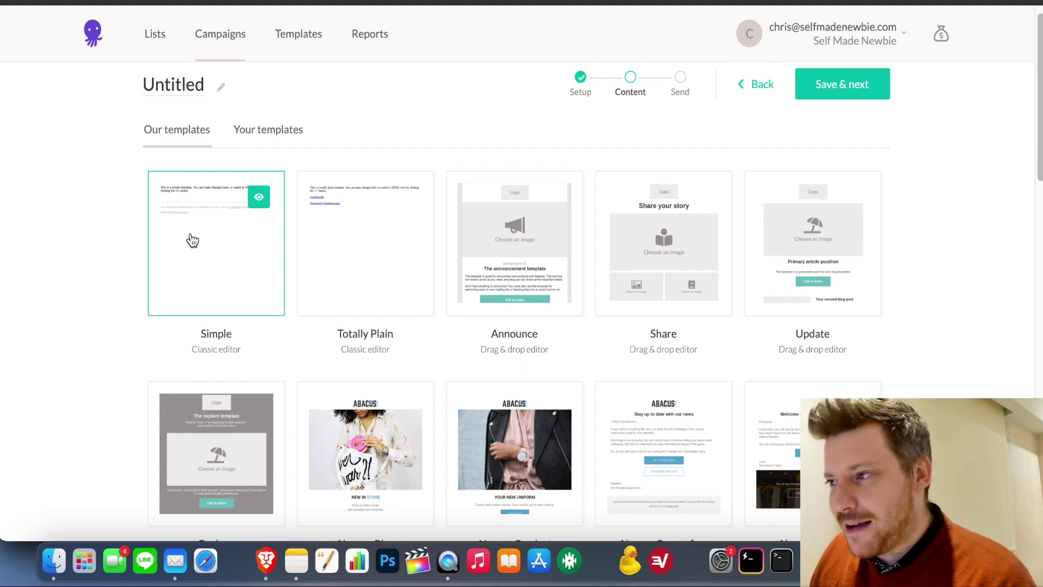
scroll(936, 290, down, 5)
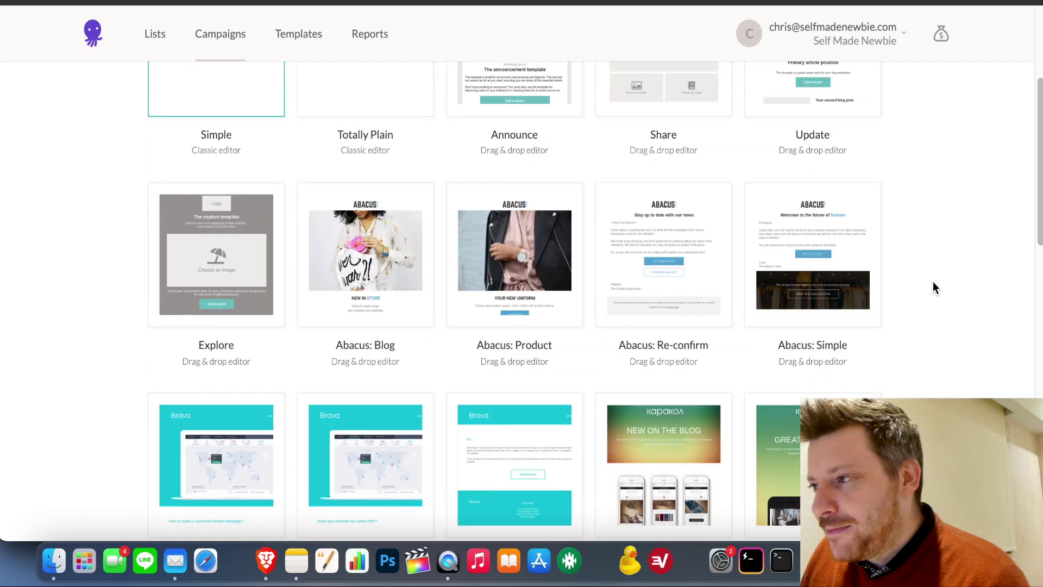
scroll(933, 288, down, 8)
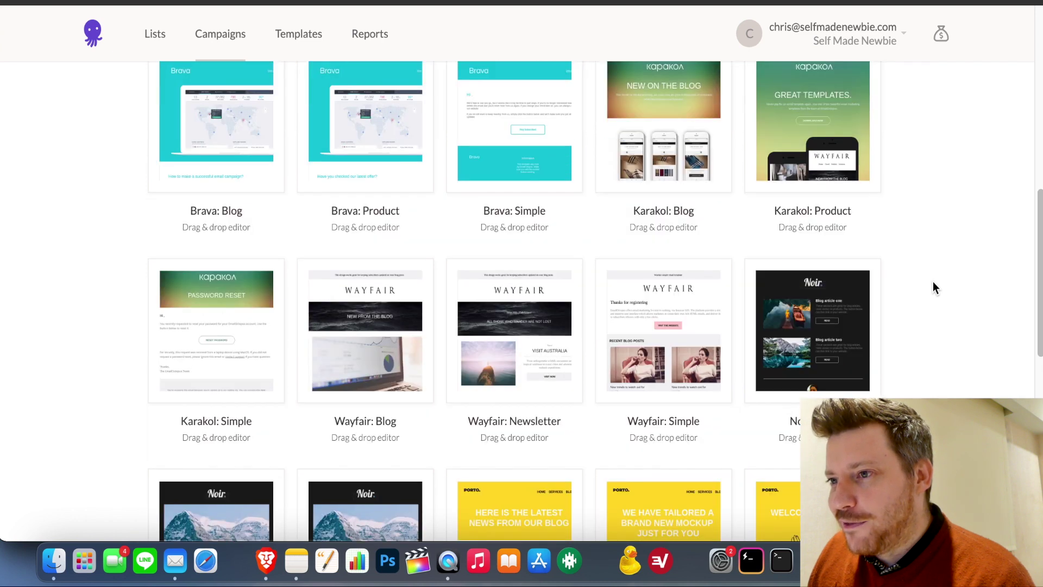
scroll(933, 288, down, 3)
scroll(933, 288, down, 4)
mouse_move(791, 356)
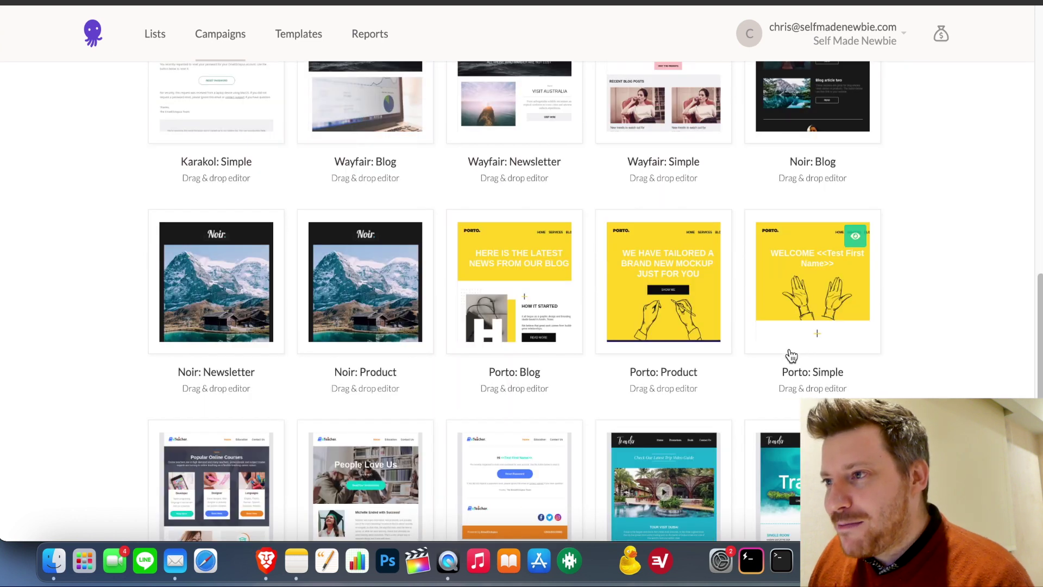
scroll(891, 310, down, 7)
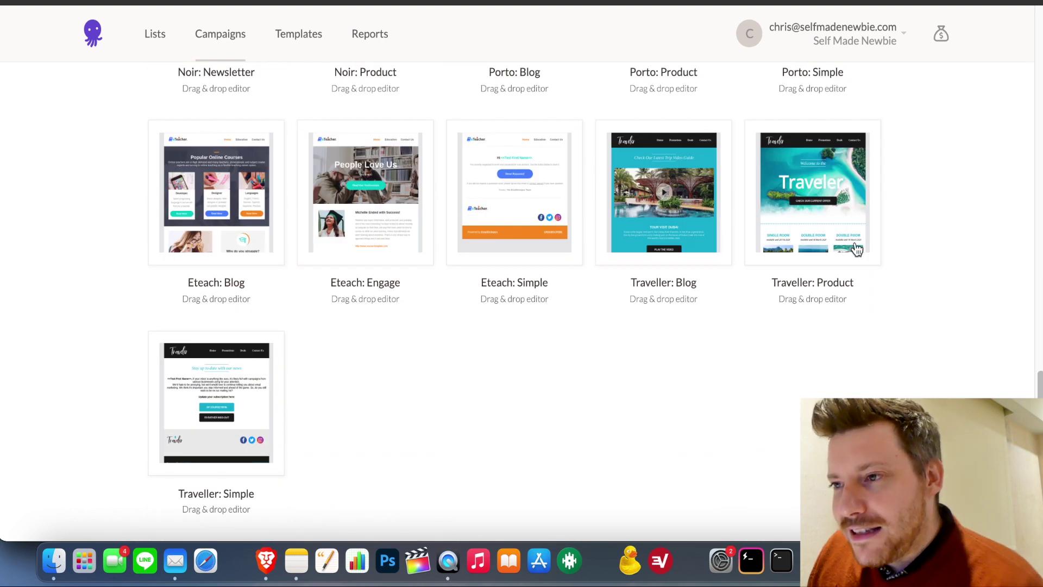
mouse_move(826, 201)
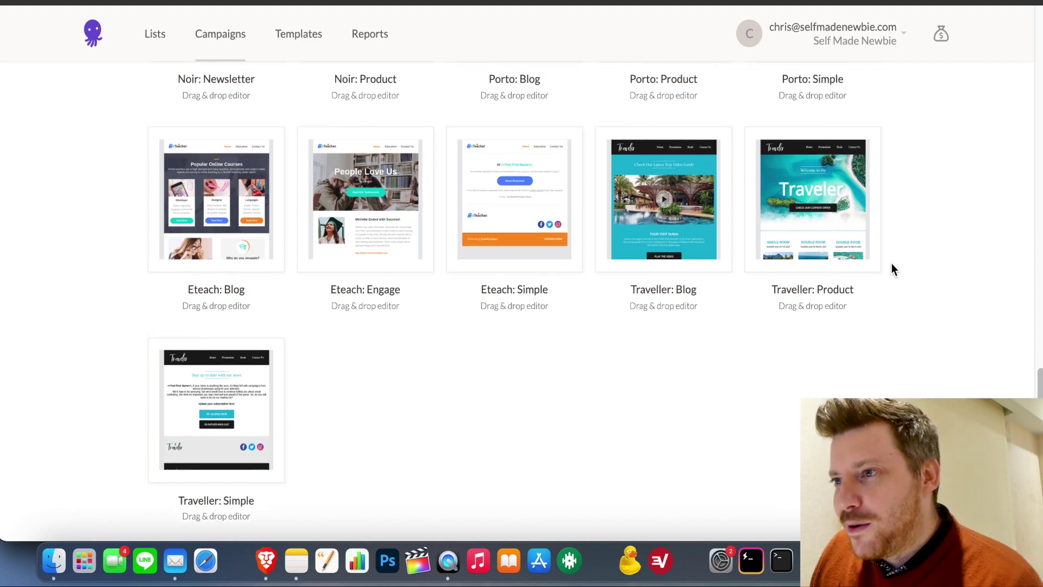
scroll(896, 266, up, 4)
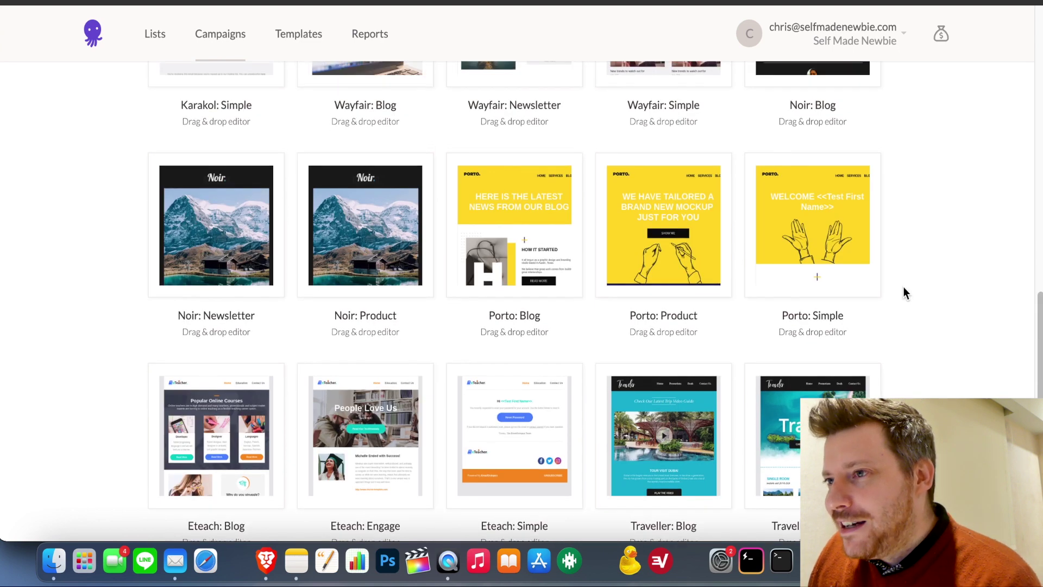
scroll(903, 291, up, 4)
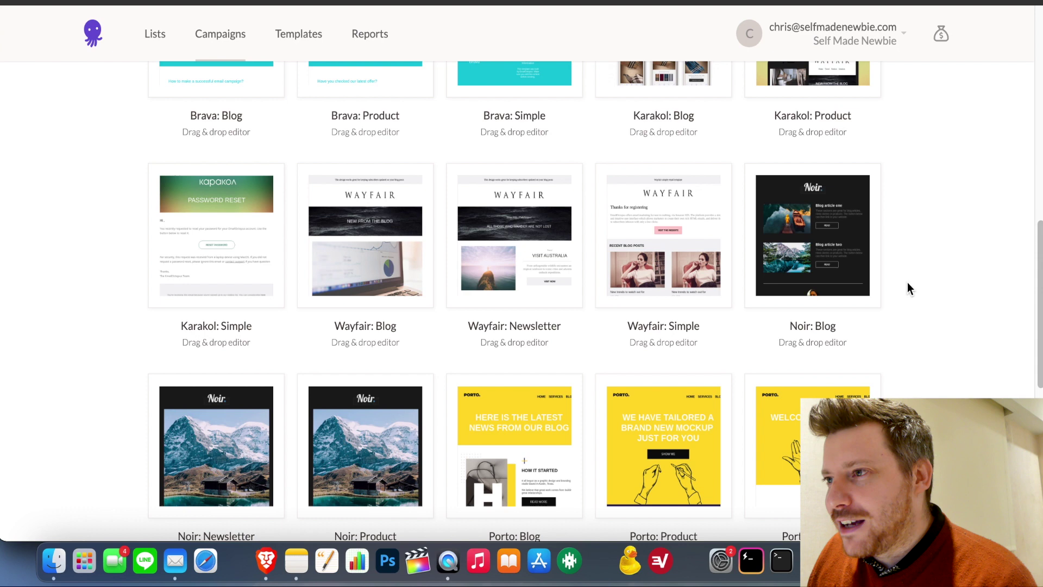
scroll(910, 288, up, 2)
scroll(798, 305, up, 7)
mouse_move(819, 345)
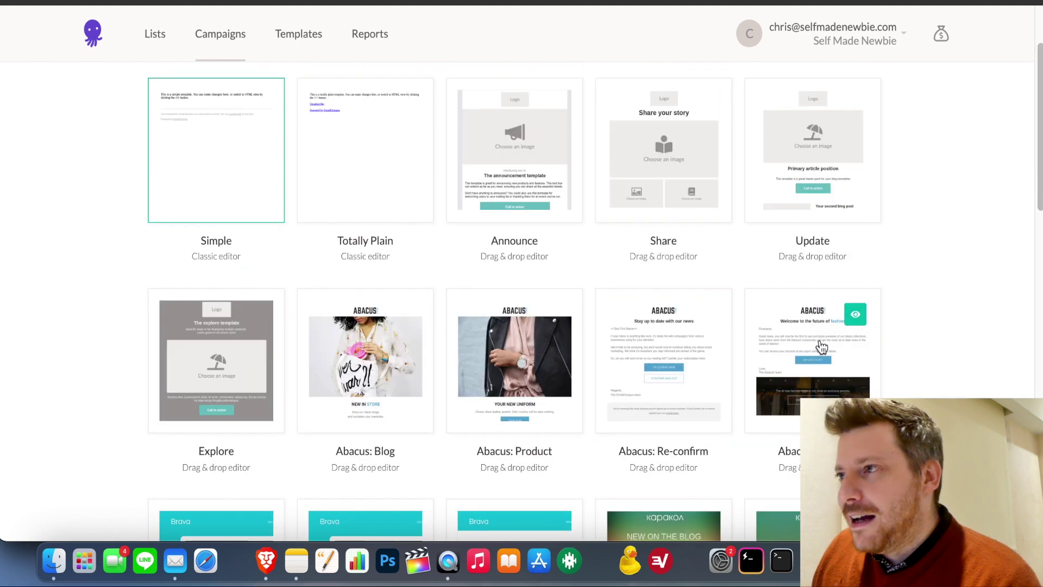
click(851, 318)
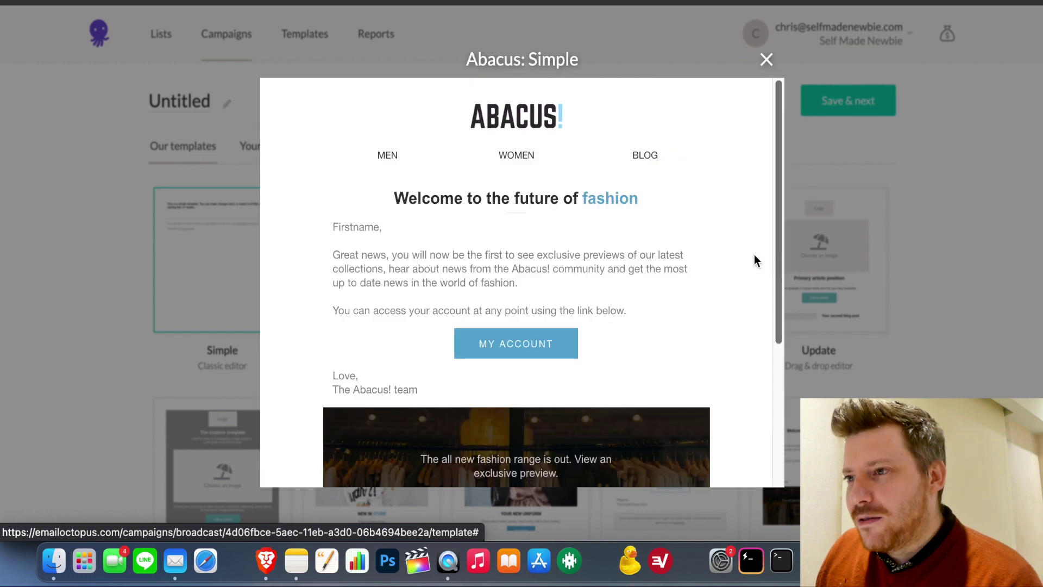
scroll(753, 257, down, 3)
scroll(753, 255, down, 4)
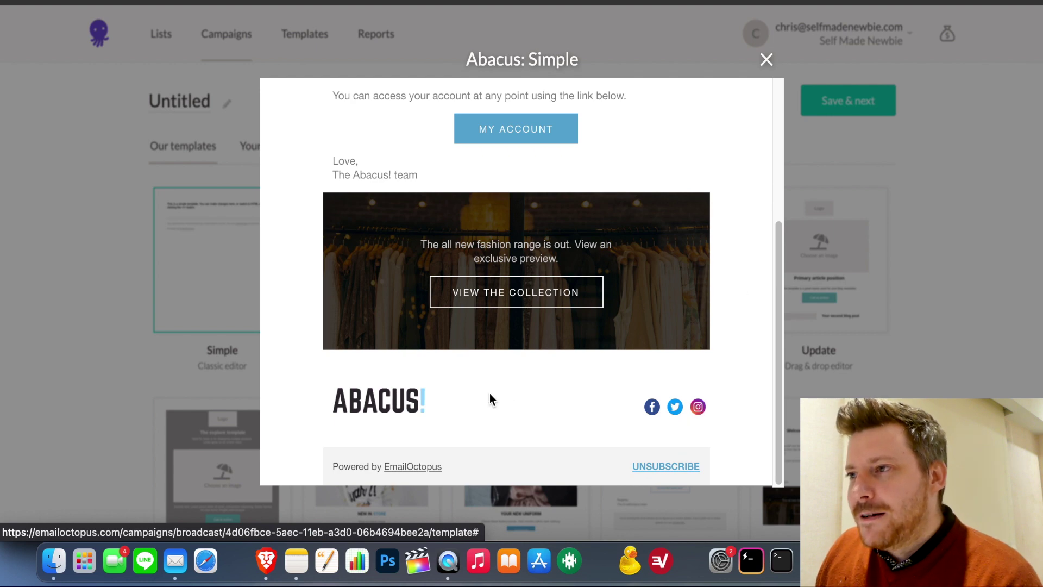
scroll(490, 394, up, 7)
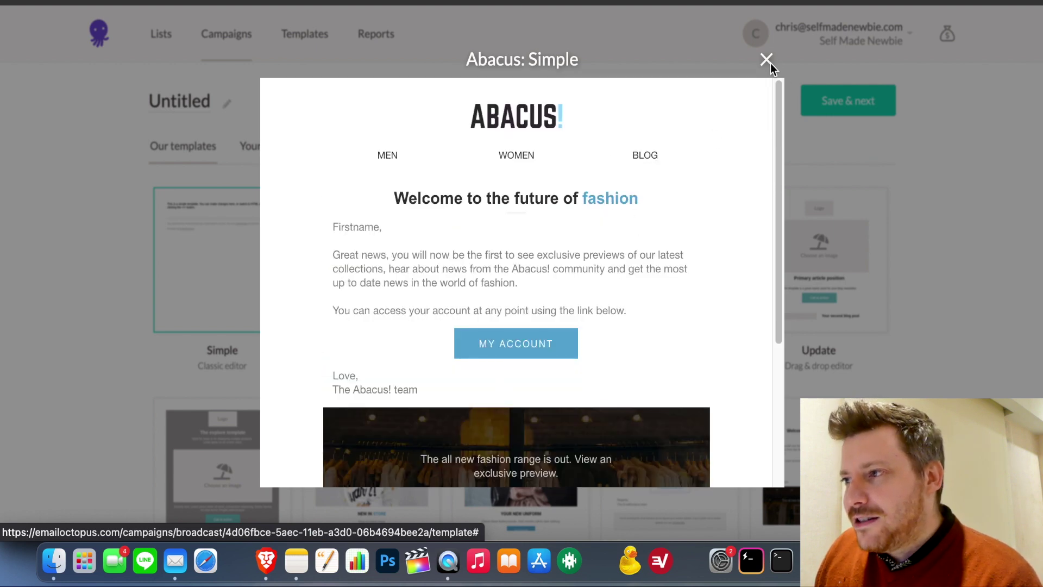
click(767, 61)
- Start from the Update template and add a text block with a Greetings heading above it
mouse_move(872, 282)
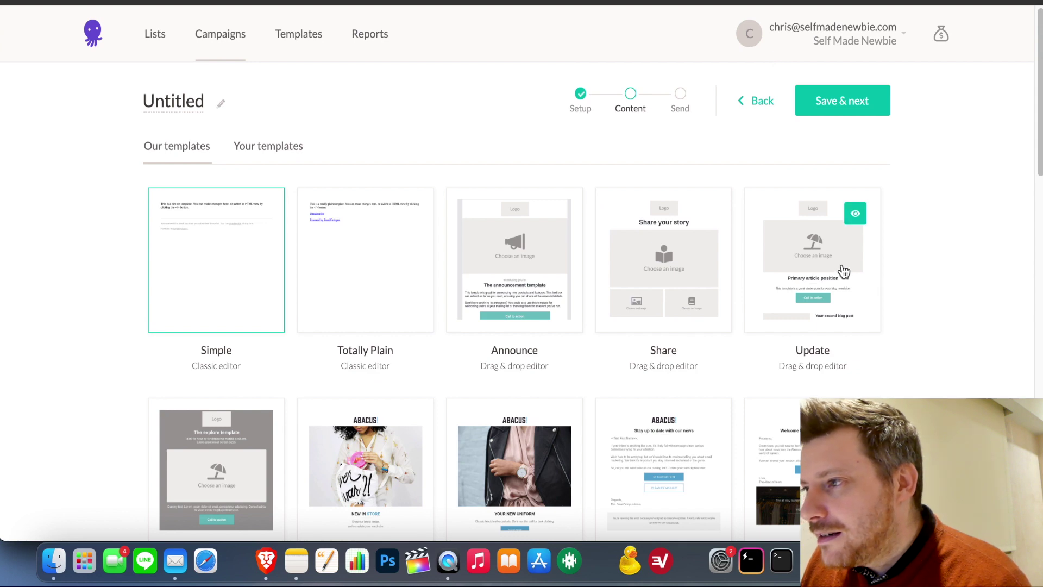
click(843, 269)
scroll(1028, 294, down, 2)
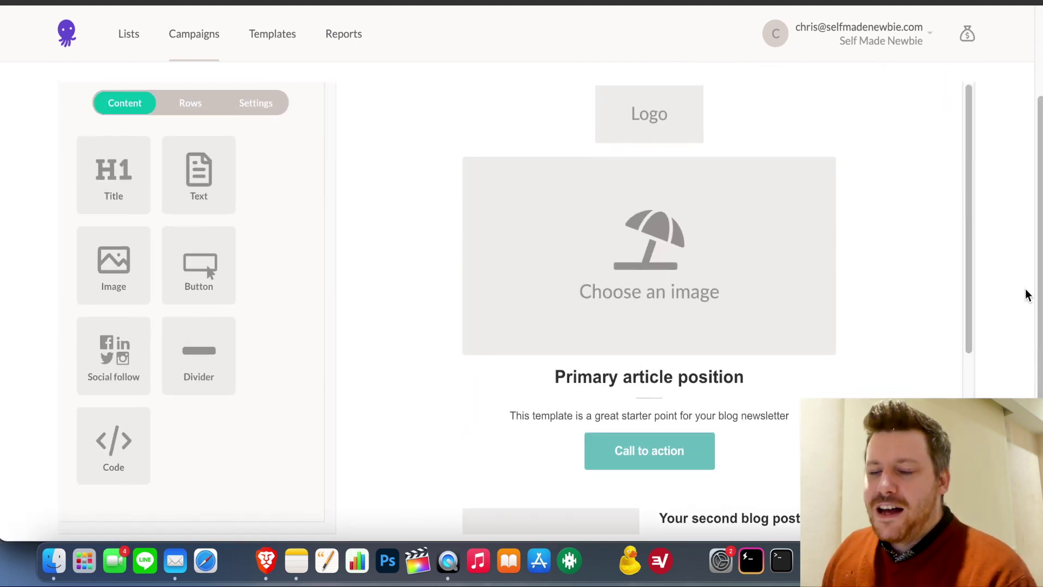
scroll(1028, 294, up, 2)
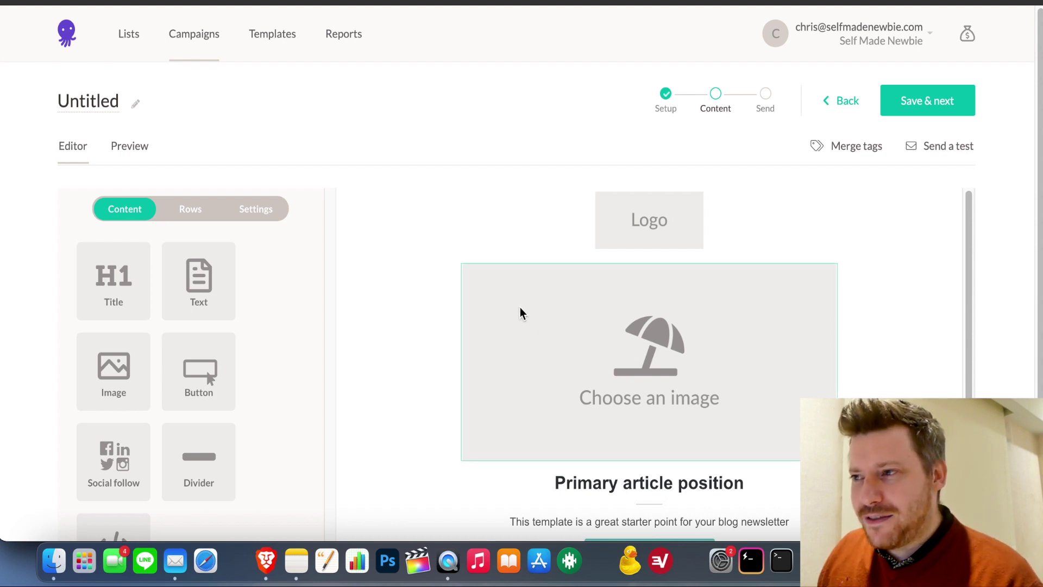
drag(212, 283, 579, 263)
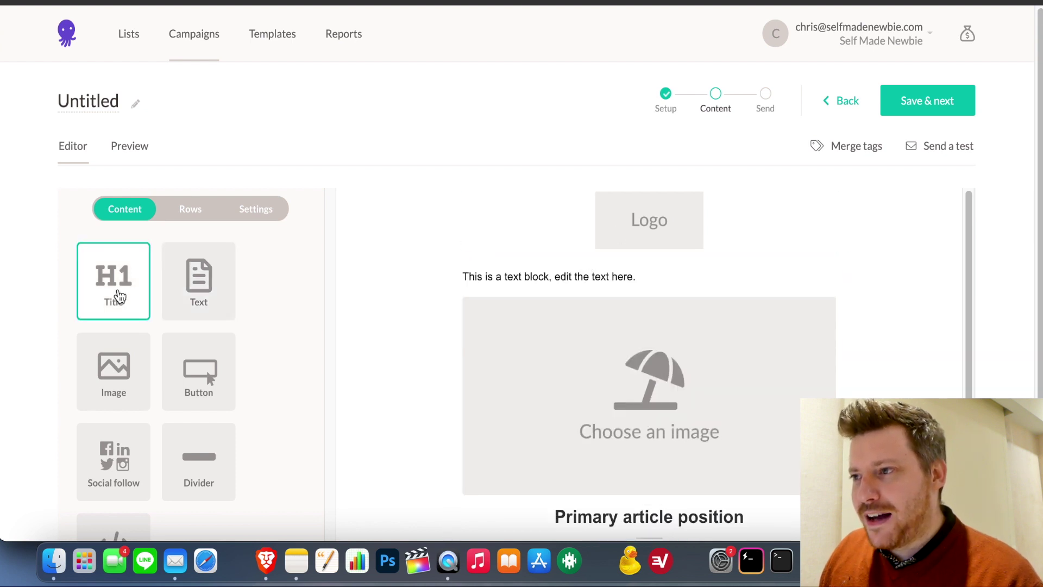
drag(115, 282, 646, 251)
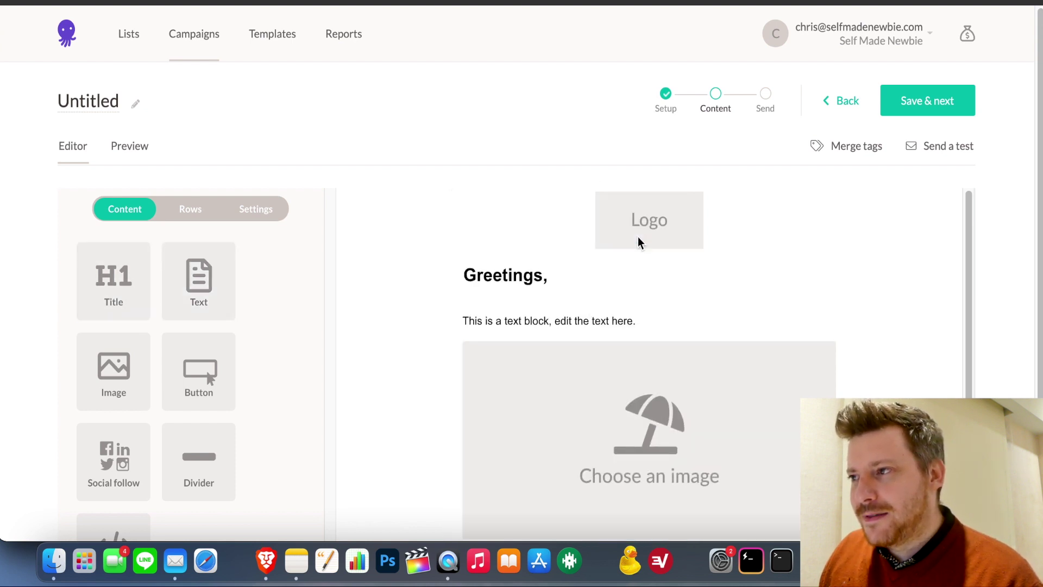
- Delete the logo block from the email
click(671, 219)
click(844, 203)
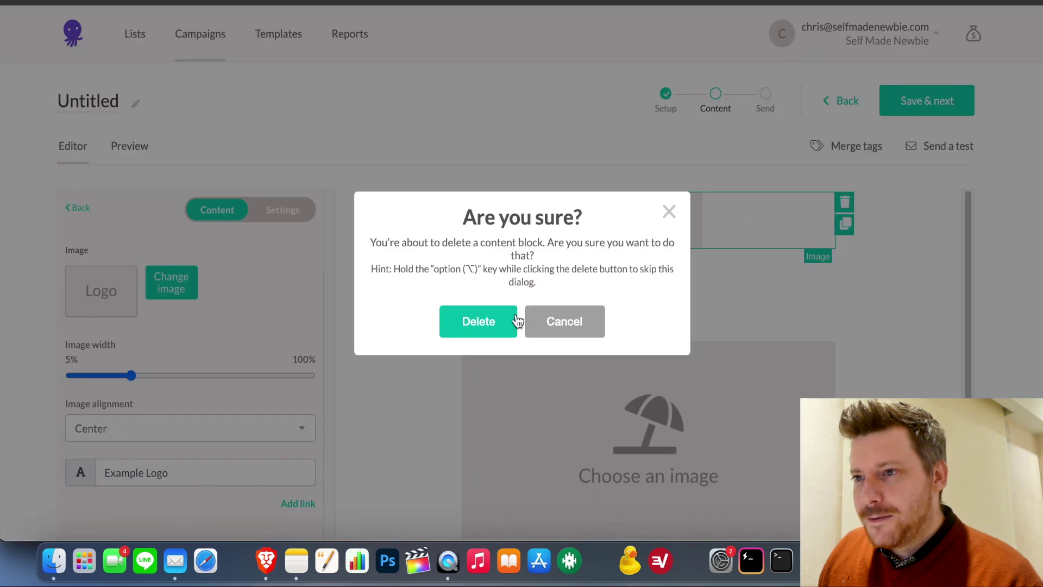
click(495, 323)
- Add a button below the main image, social follow icons, and a divider
scroll(591, 287, down, 4)
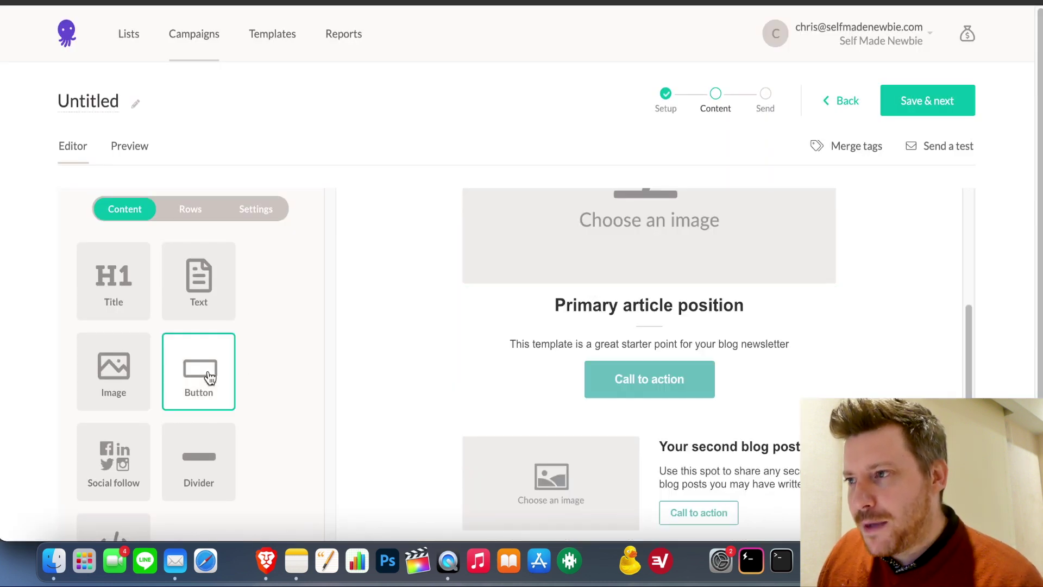
drag(199, 372, 682, 294)
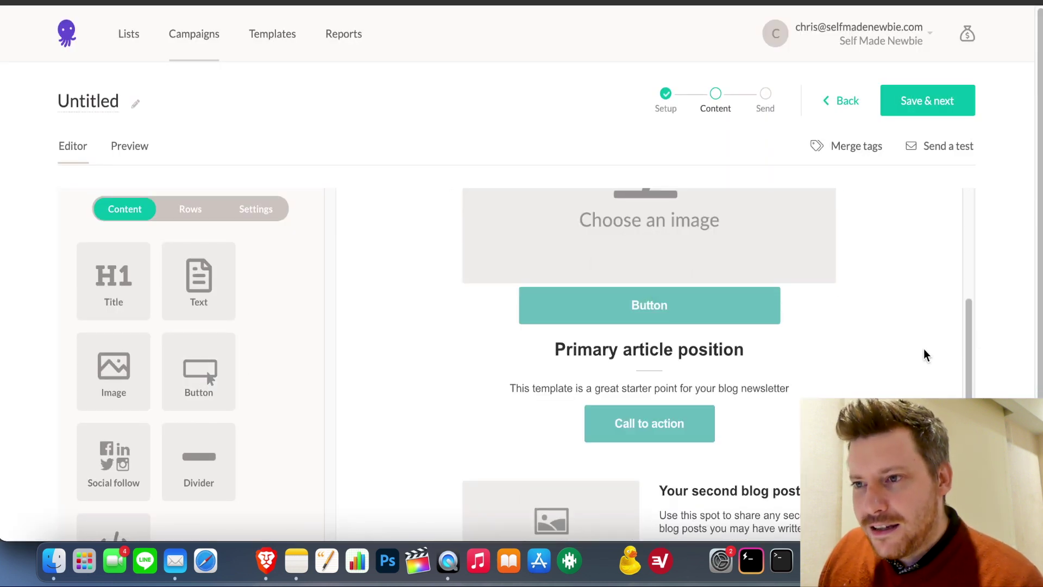
scroll(724, 391, up, 3)
scroll(152, 455, down, 1)
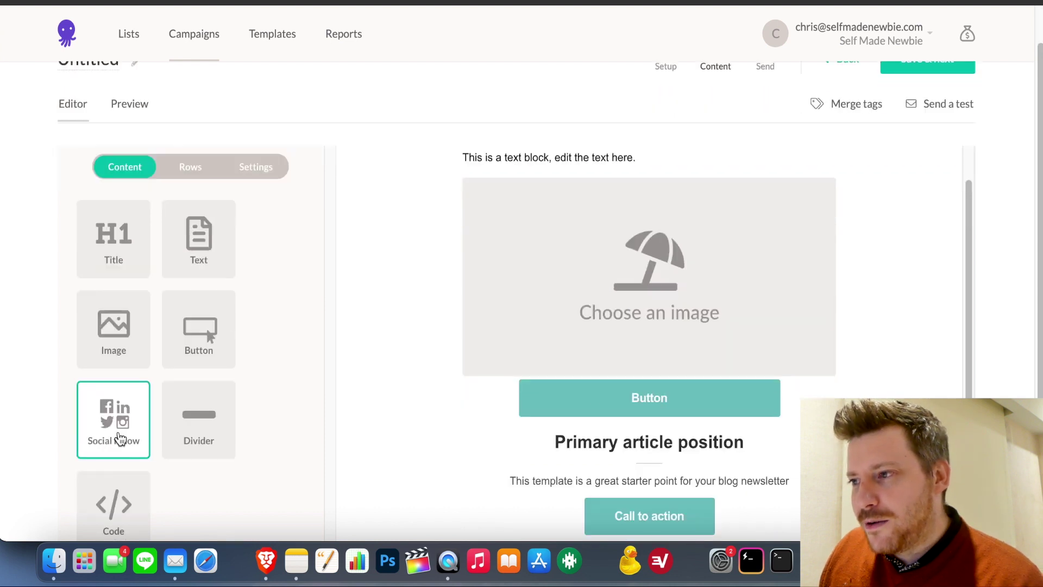
drag(116, 435, 698, 470)
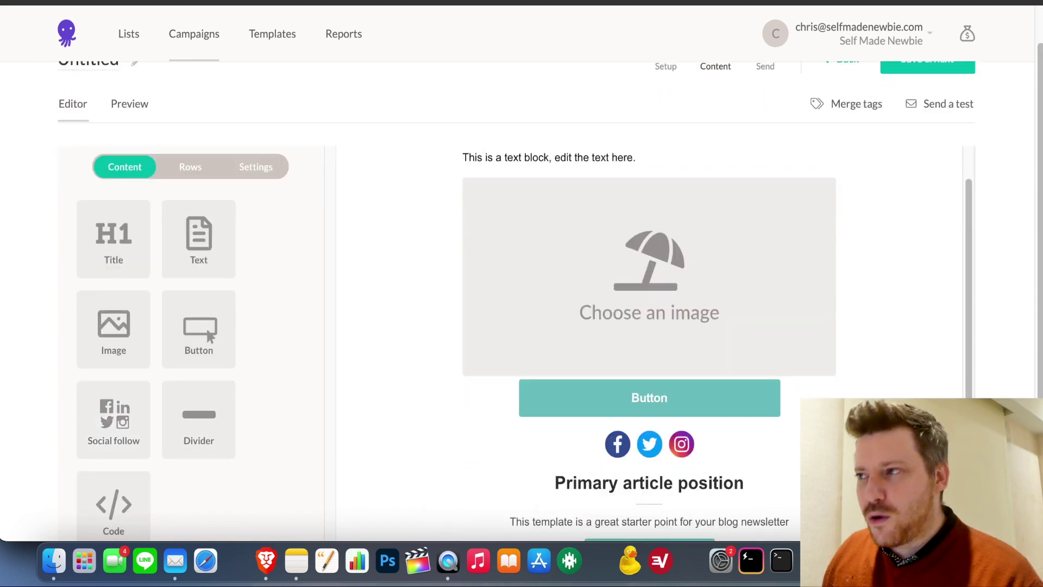
scroll(699, 470, down, 6)
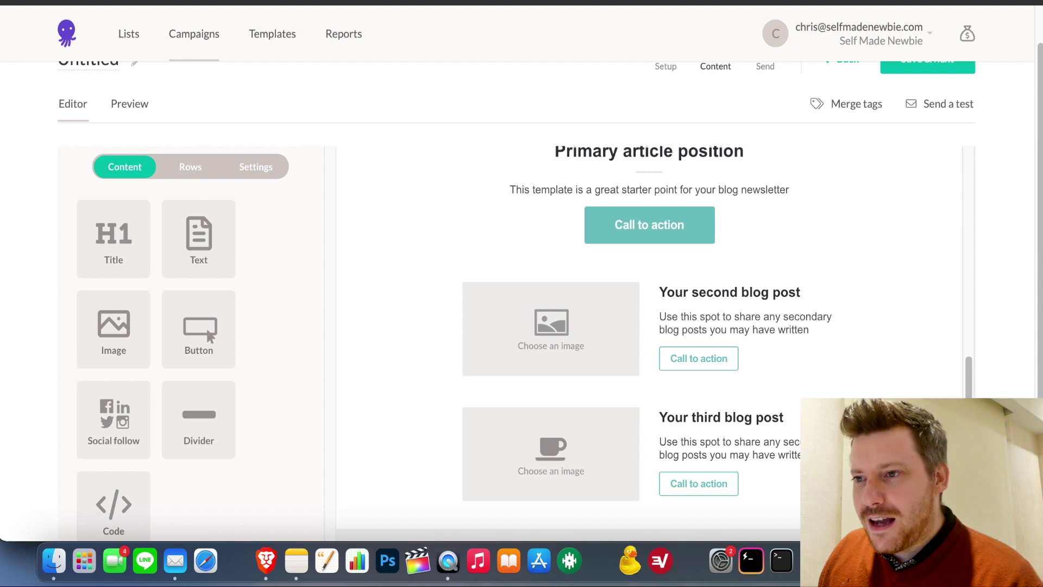
drag(221, 433, 668, 266)
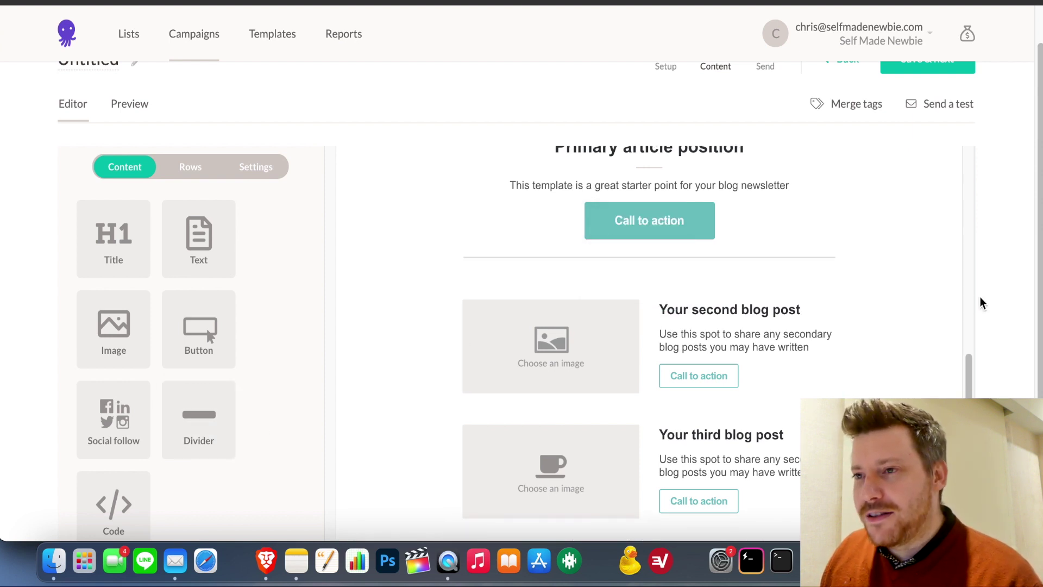
scroll(952, 303, up, 7)
scroll(886, 314, down, 3)
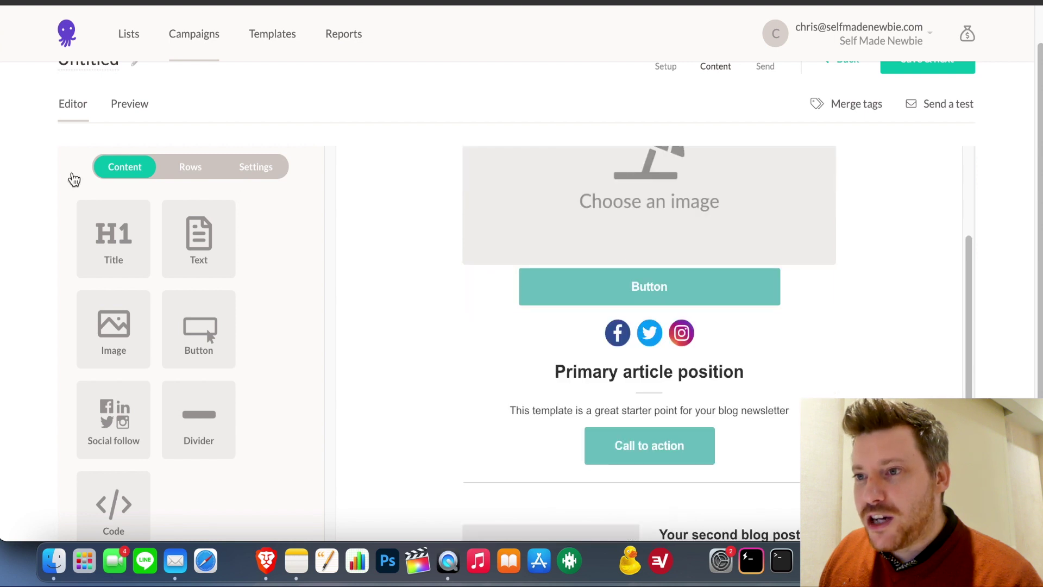
scroll(190, 247, up, 2)
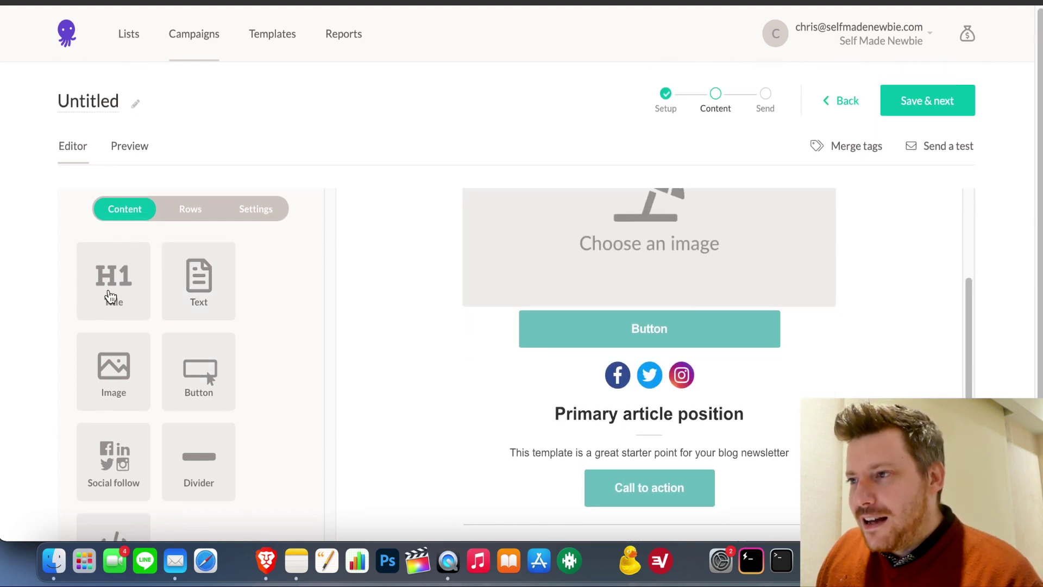
drag(113, 280, 665, 308)
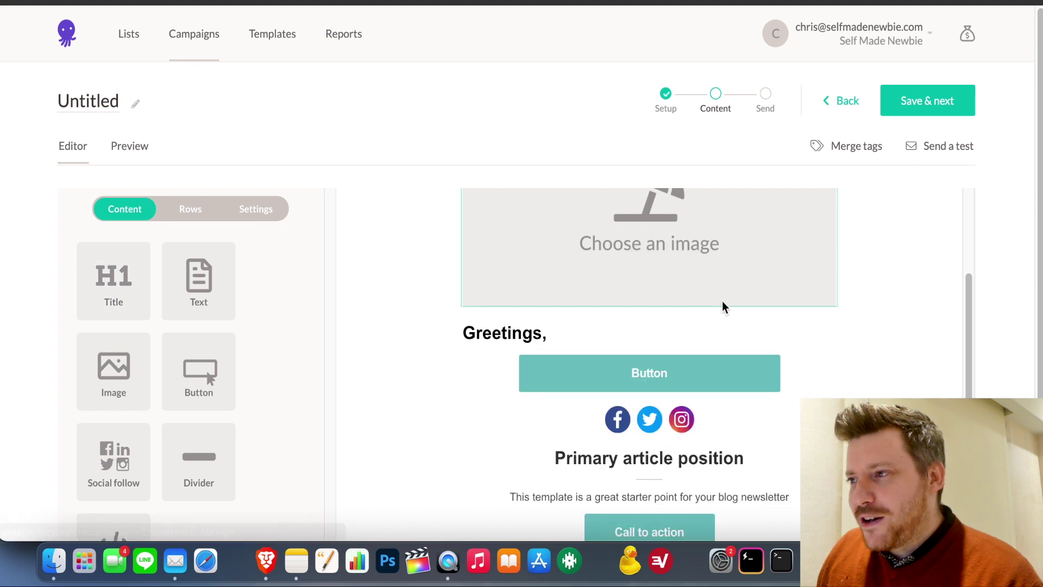
scroll(775, 361, up, 5)
click(779, 319)
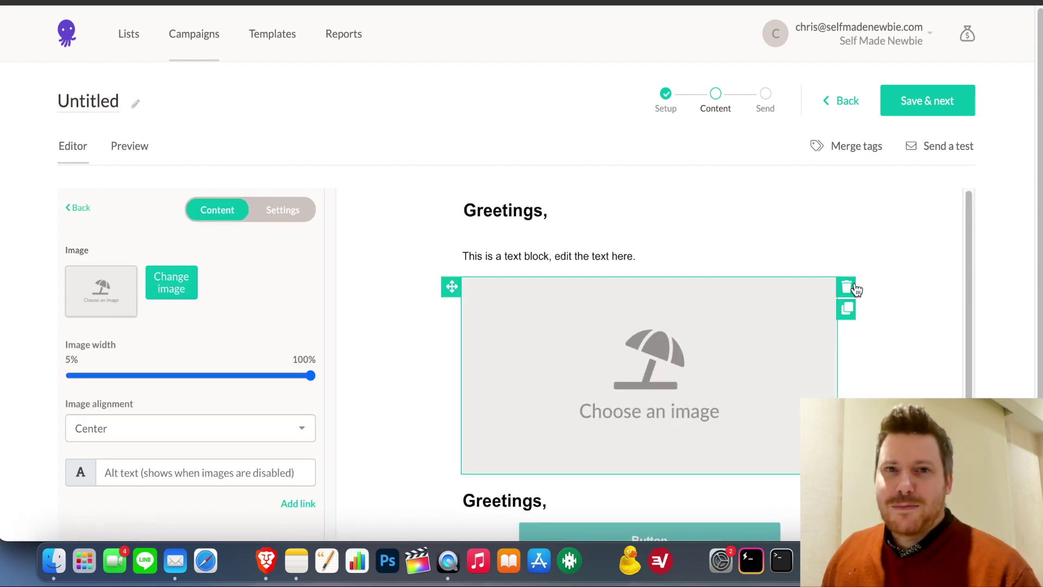
click(845, 287)
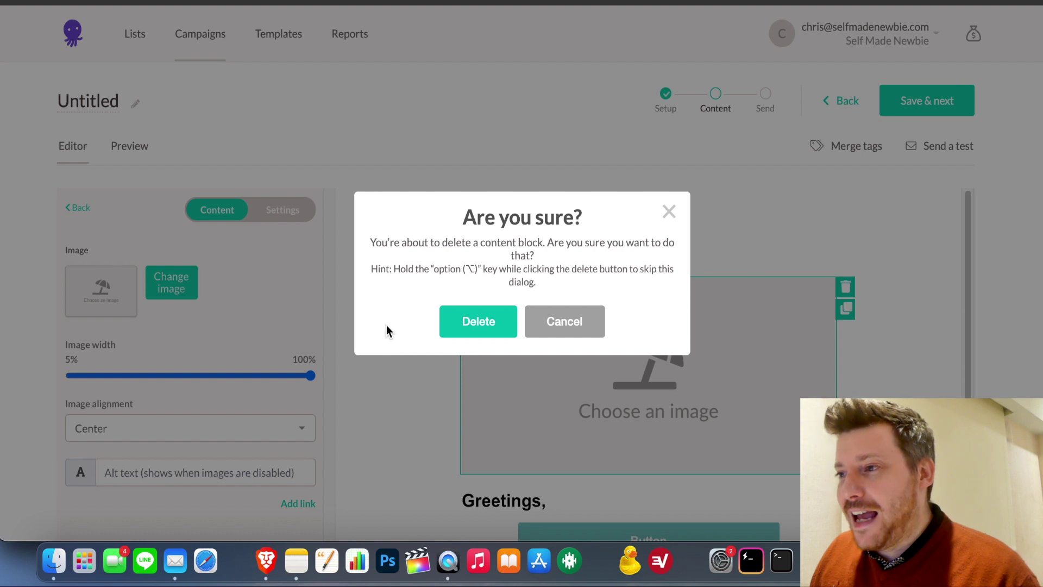
click(478, 325)
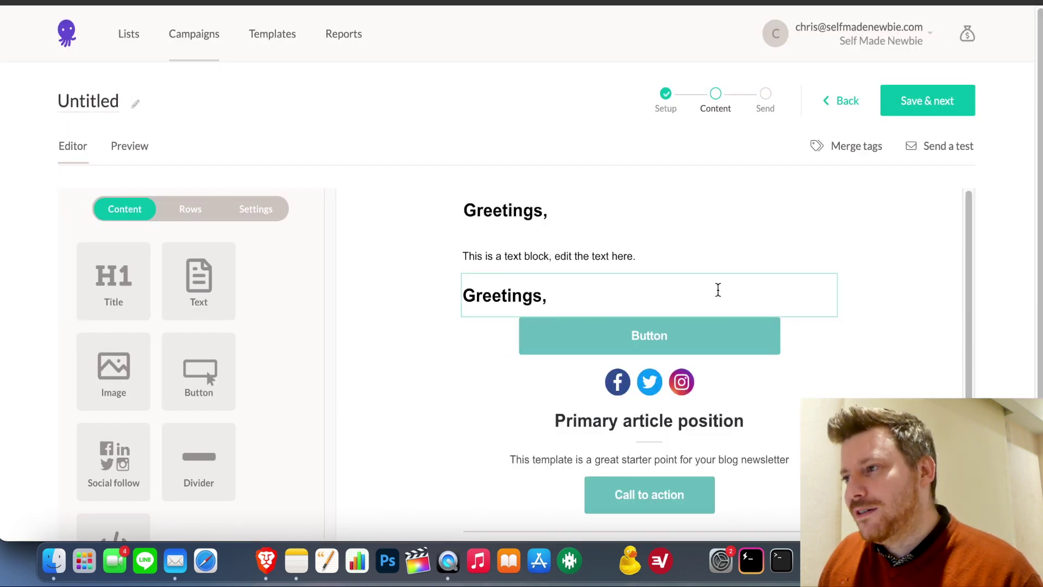
click(617, 256)
click(846, 249)
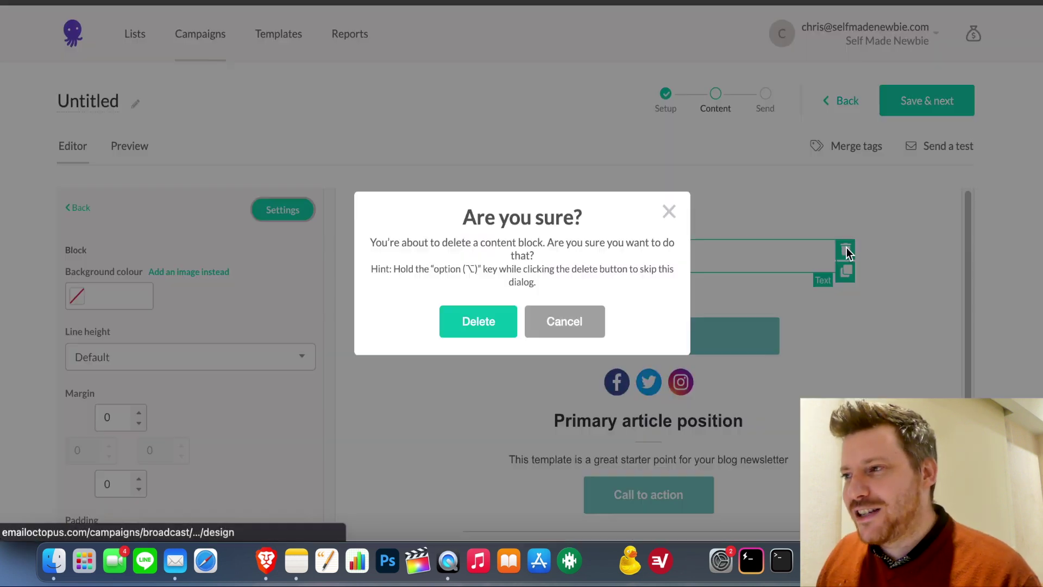
click(481, 321)
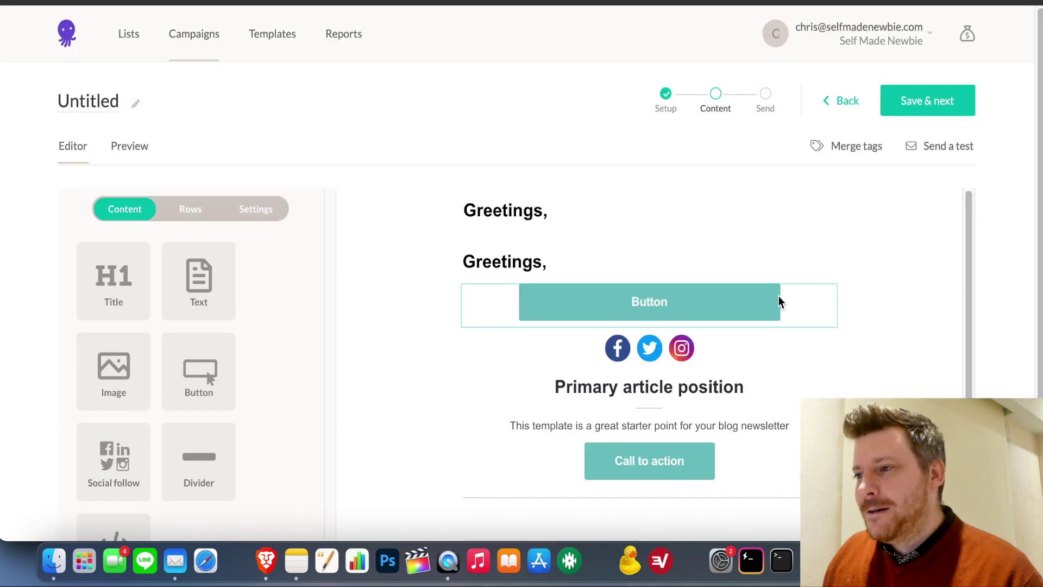
scroll(919, 363, down, 10)
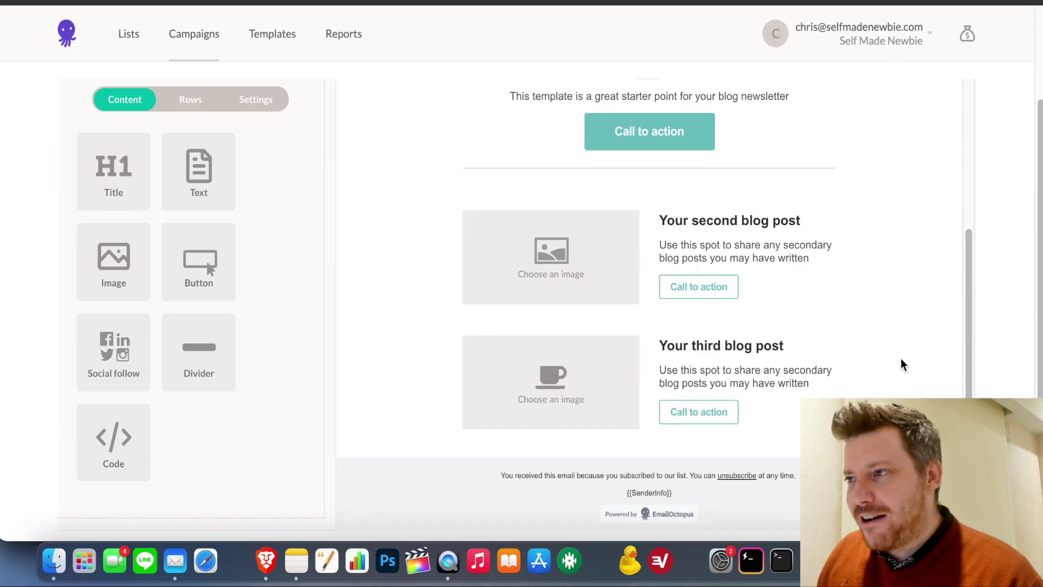
scroll(833, 326, up, 5)
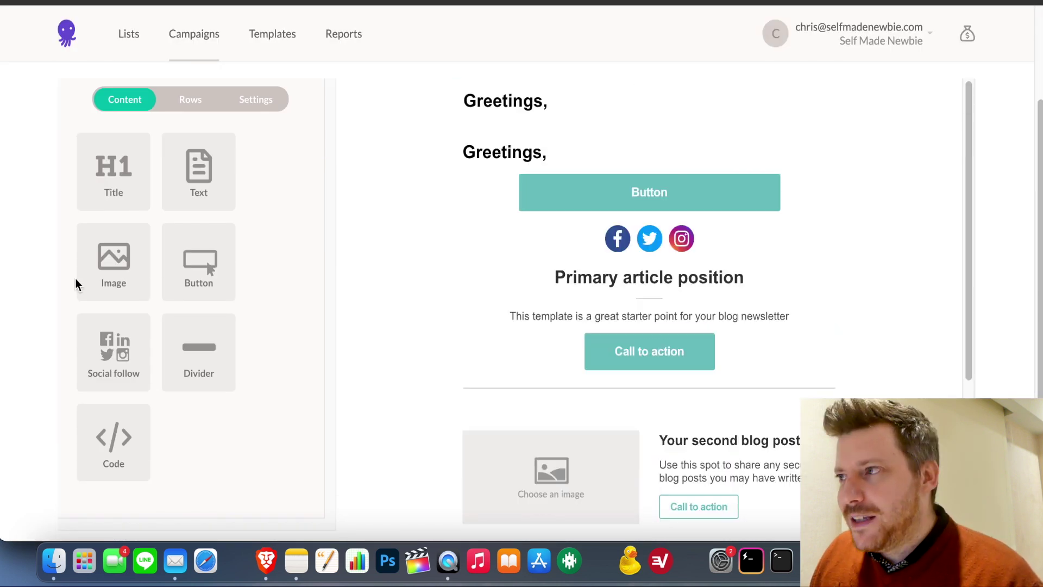
scroll(891, 312, up, 3)
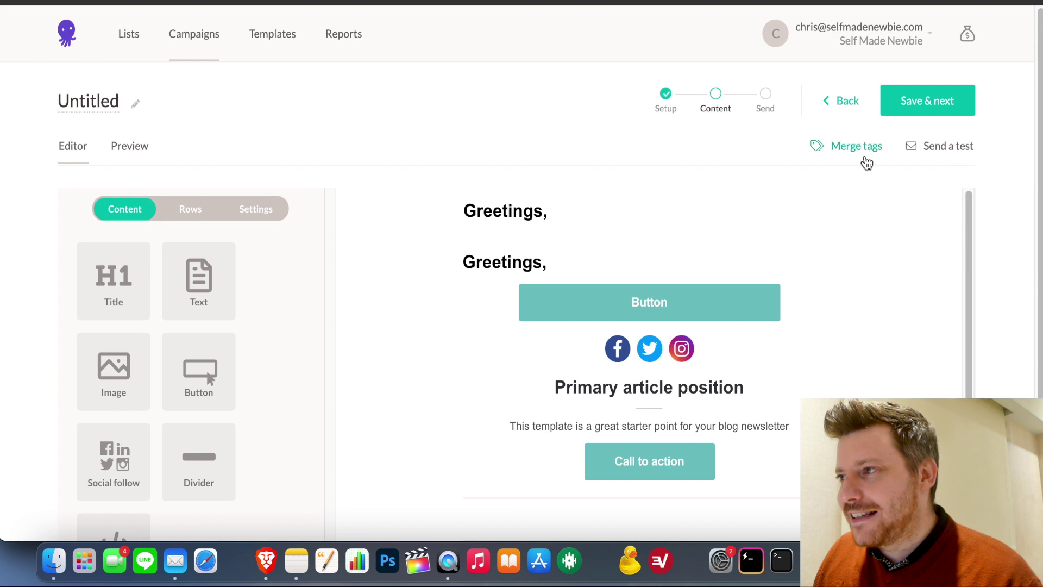
scroll(866, 161, down, 2)
scroll(866, 161, up, 2)
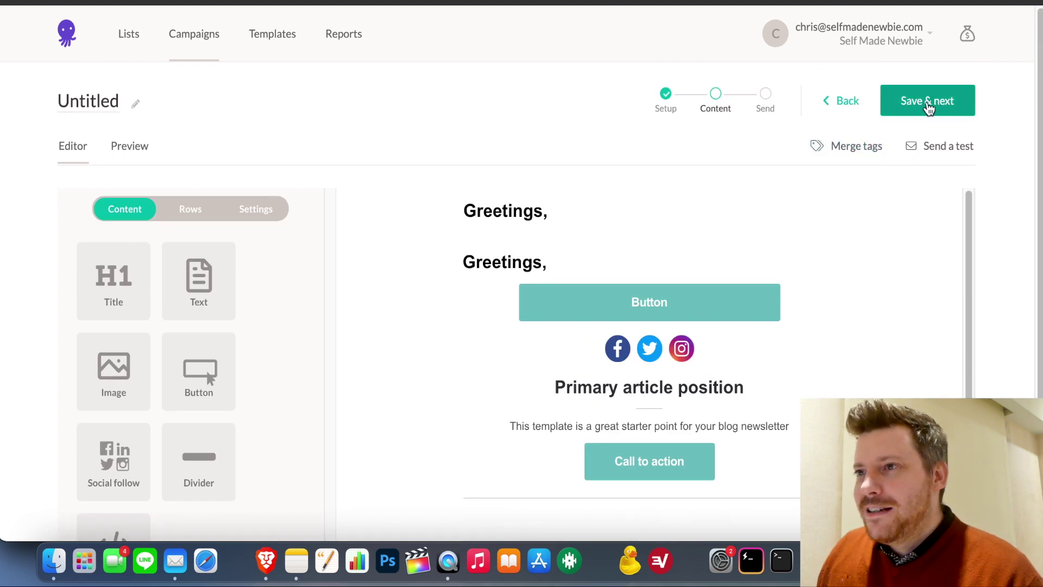
- Save the email and review the 'Ready to go!' page: subject Test, Demo list, immediate send
click(929, 107)
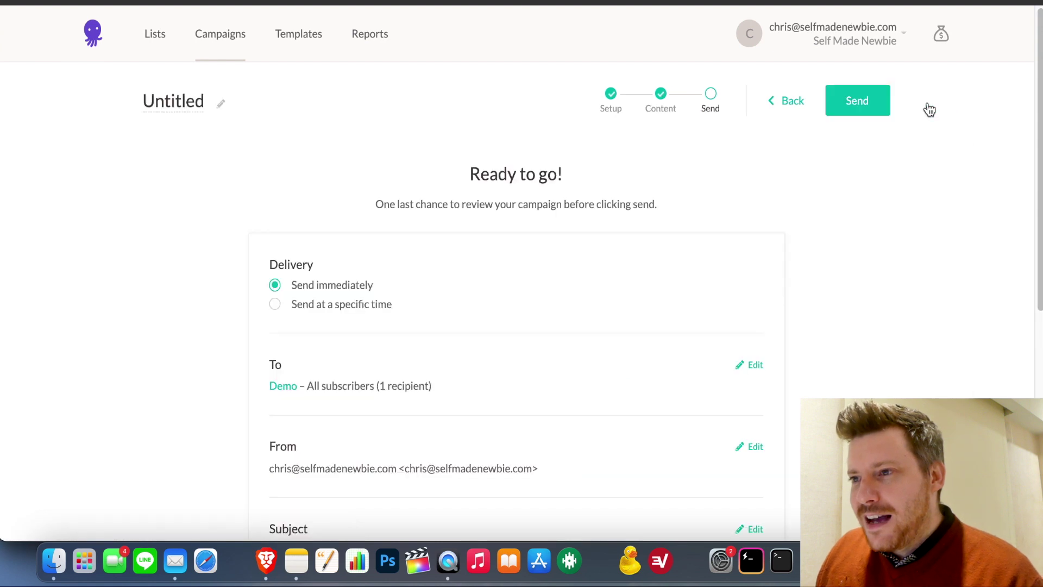
scroll(932, 191, down, 3)
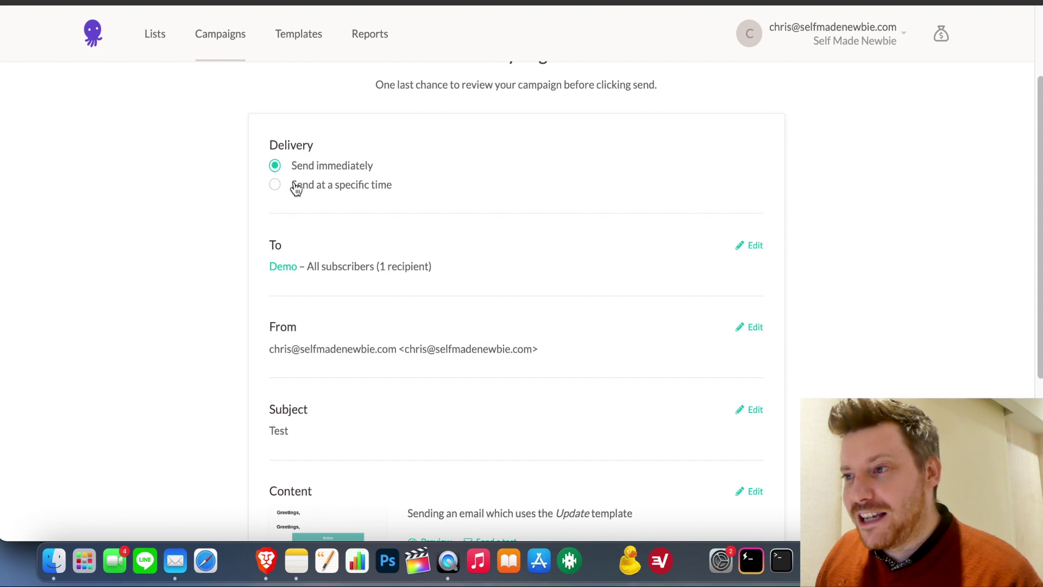
scroll(880, 256, down, 5)
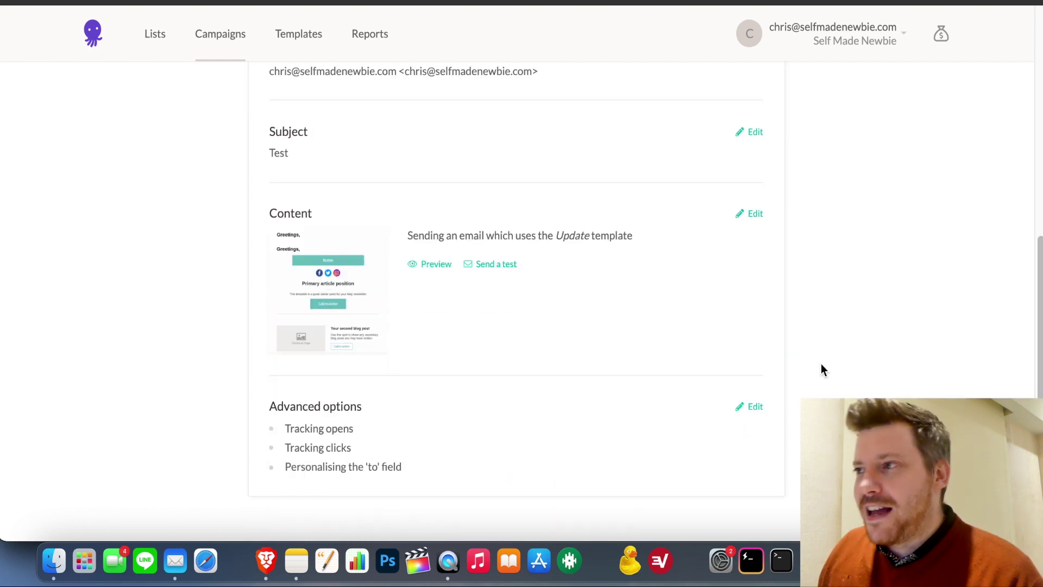
scroll(821, 364, up, 5)
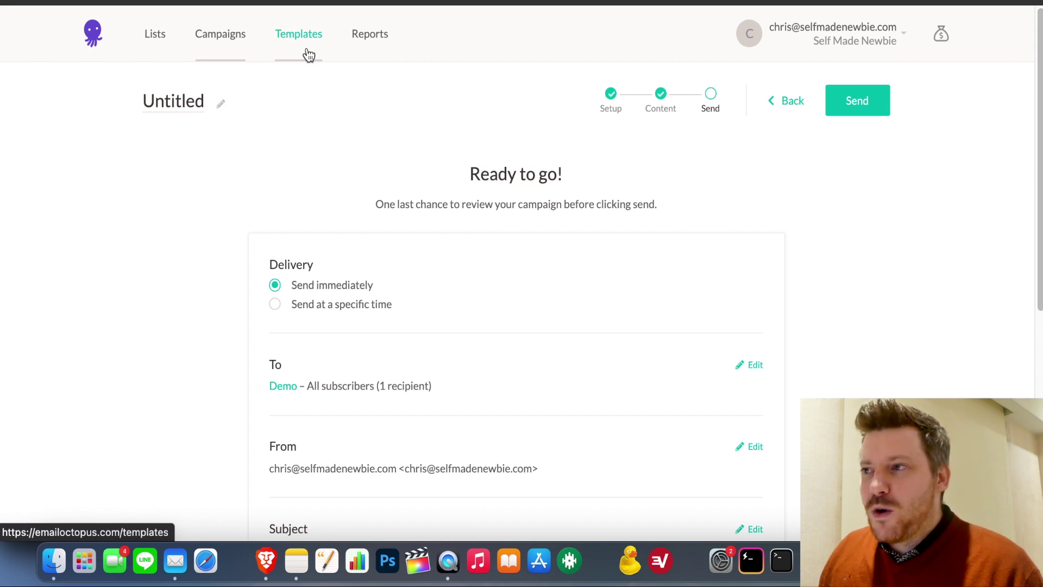
- Visit the Templates, Lists, Campaigns and Reports tabs, then open and dismiss the new-campaign window
click(308, 54)
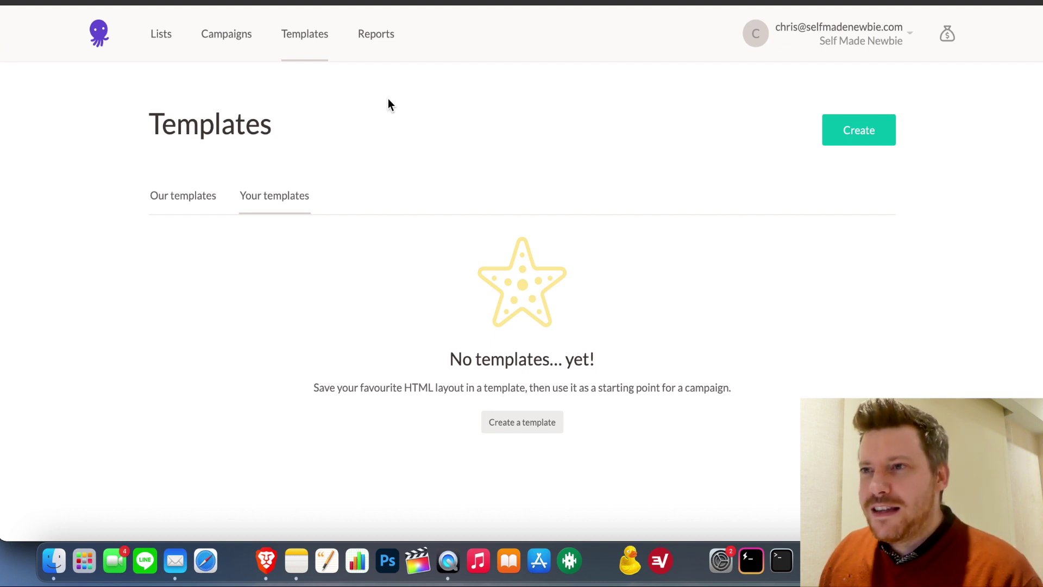
click(160, 39)
click(224, 43)
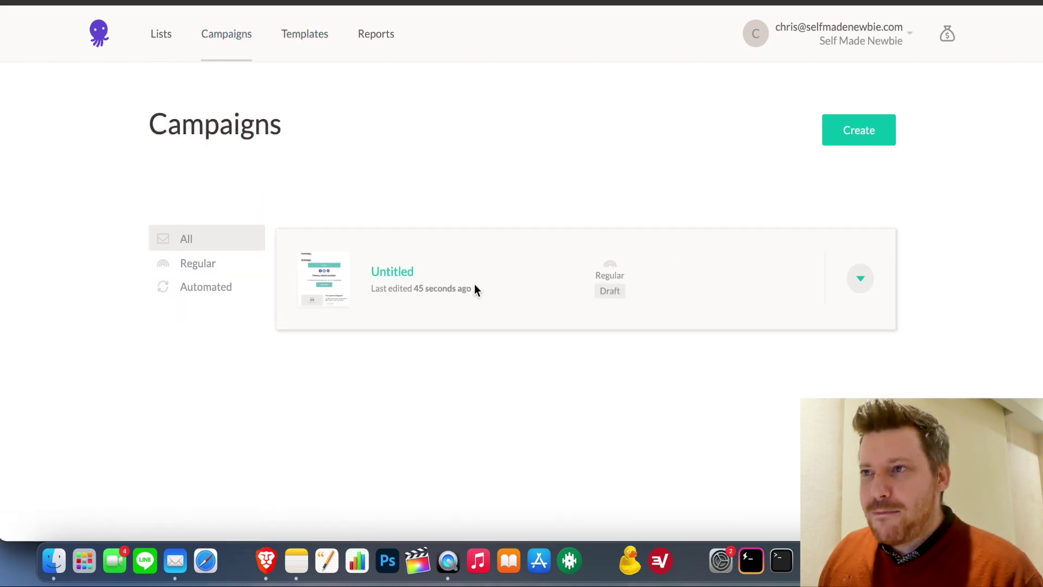
click(317, 35)
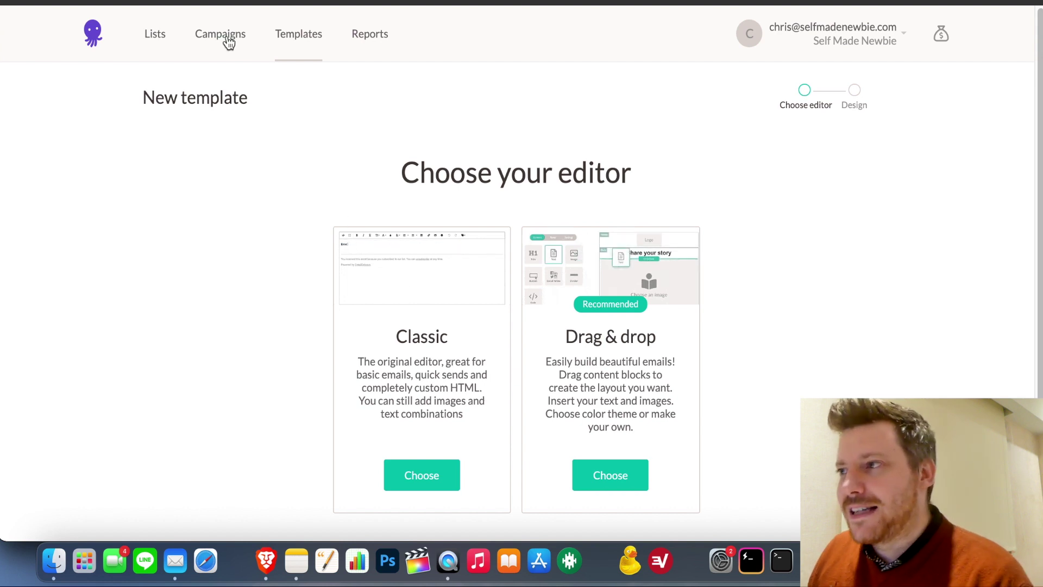
click(359, 48)
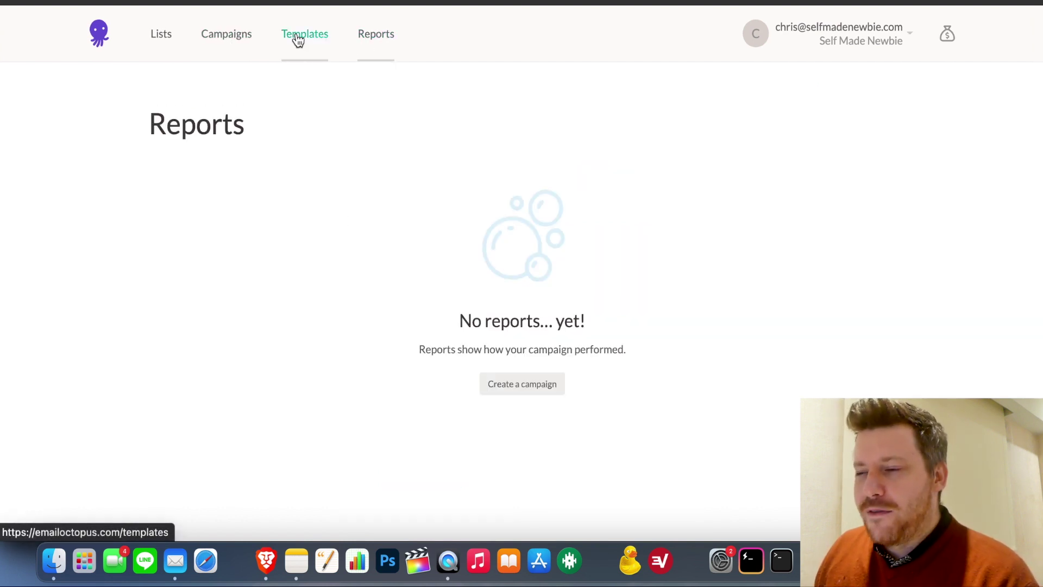
click(539, 396)
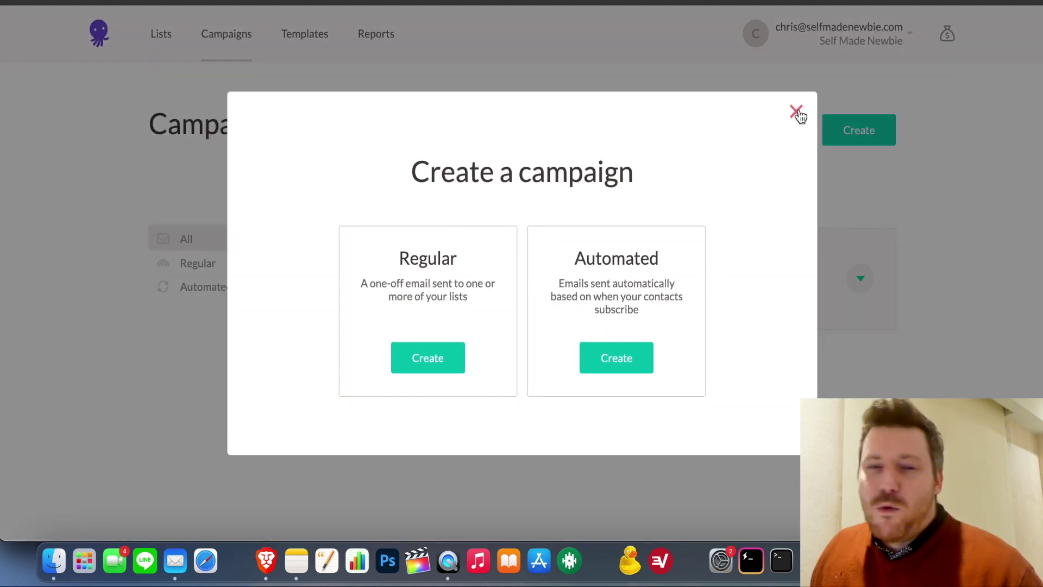
click(795, 111)
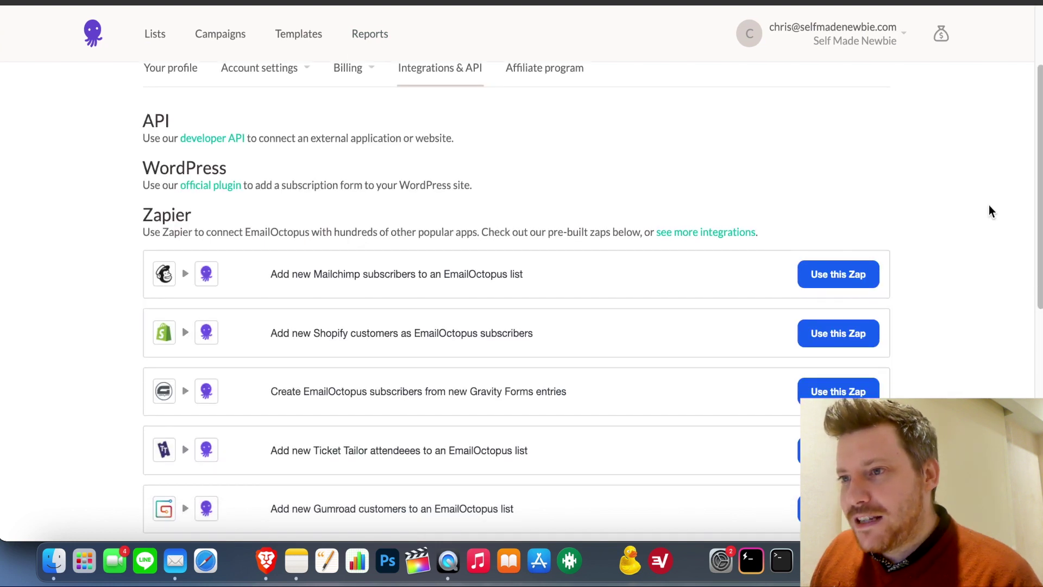
- Scroll down through the Zapier zaps and partner integrations list
scroll(989, 210, down, 2)
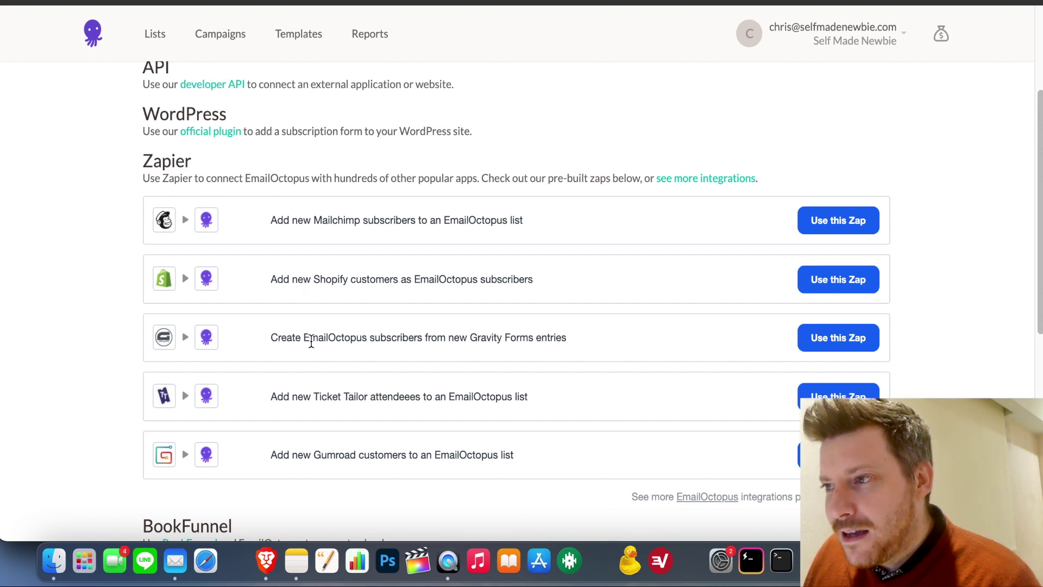
scroll(409, 338, down, 2)
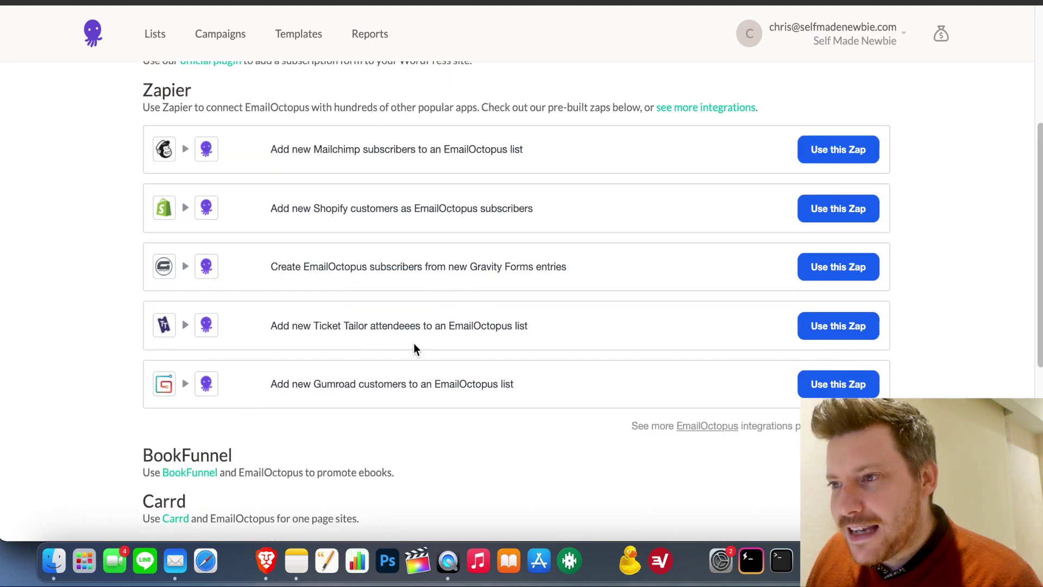
scroll(350, 342, down, 1)
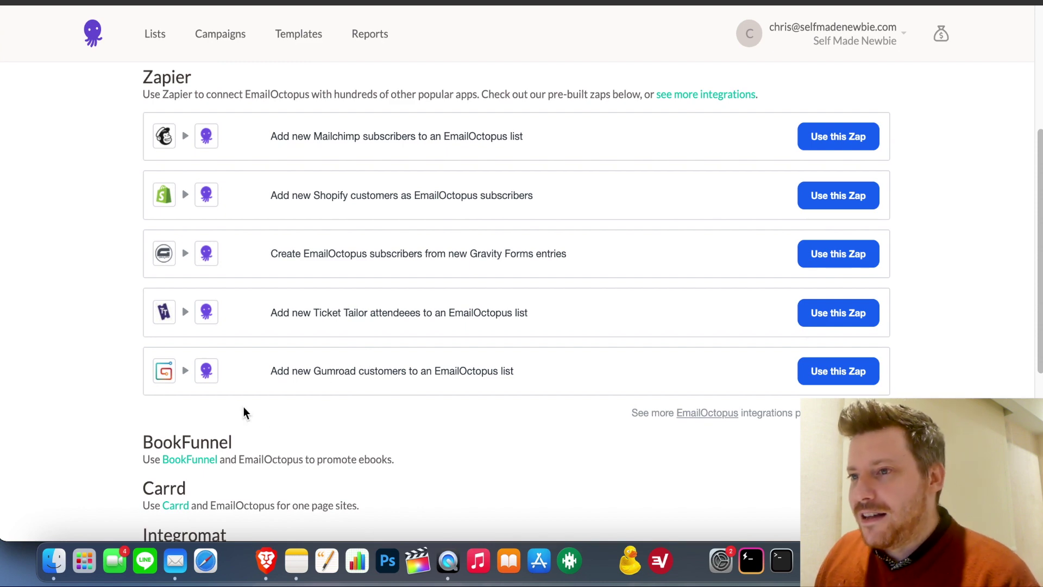
scroll(1013, 329, down, 4)
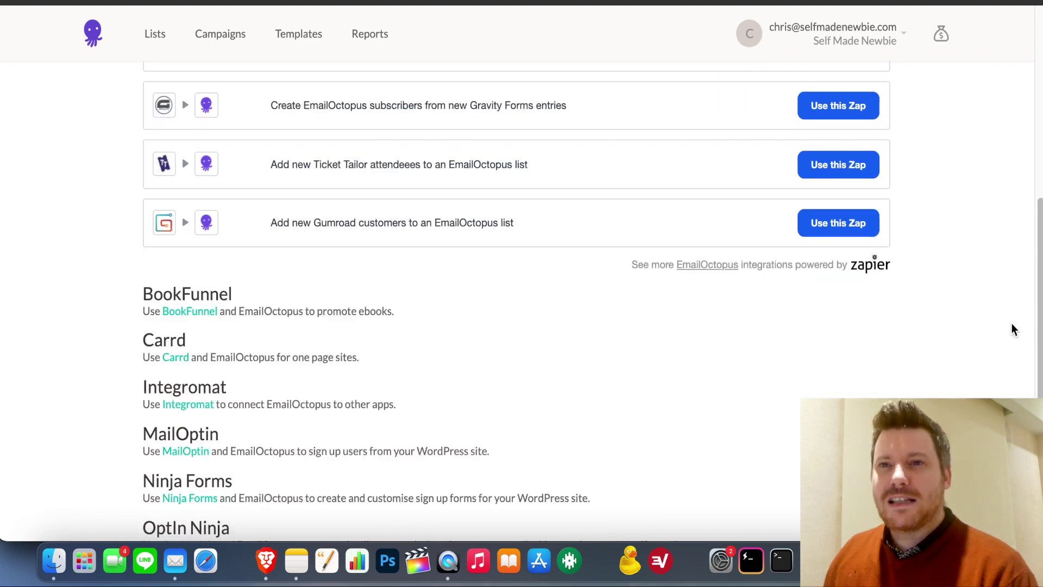
scroll(1013, 329, down, 1)
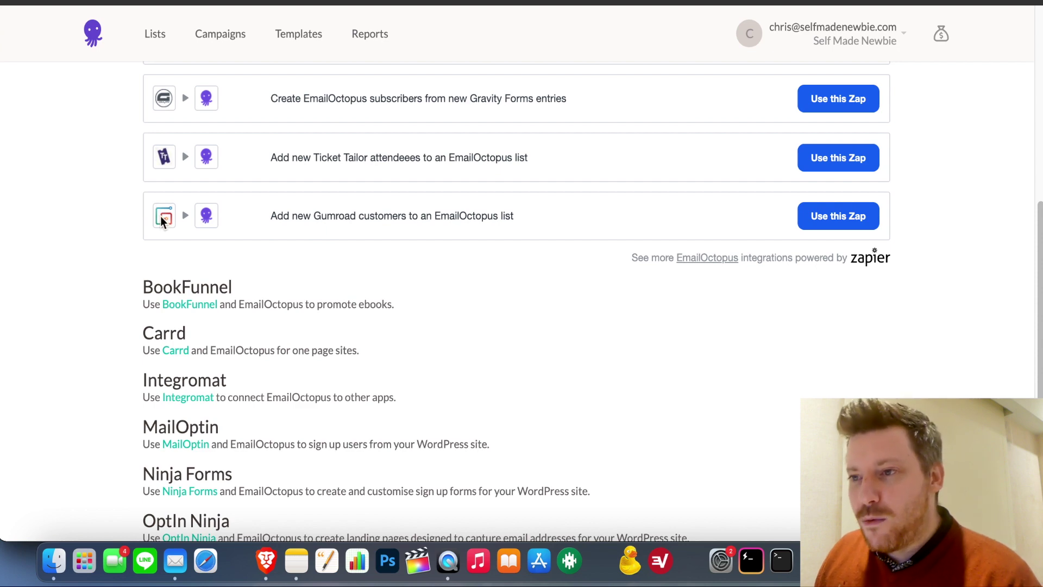
scroll(712, 434, down, 5)
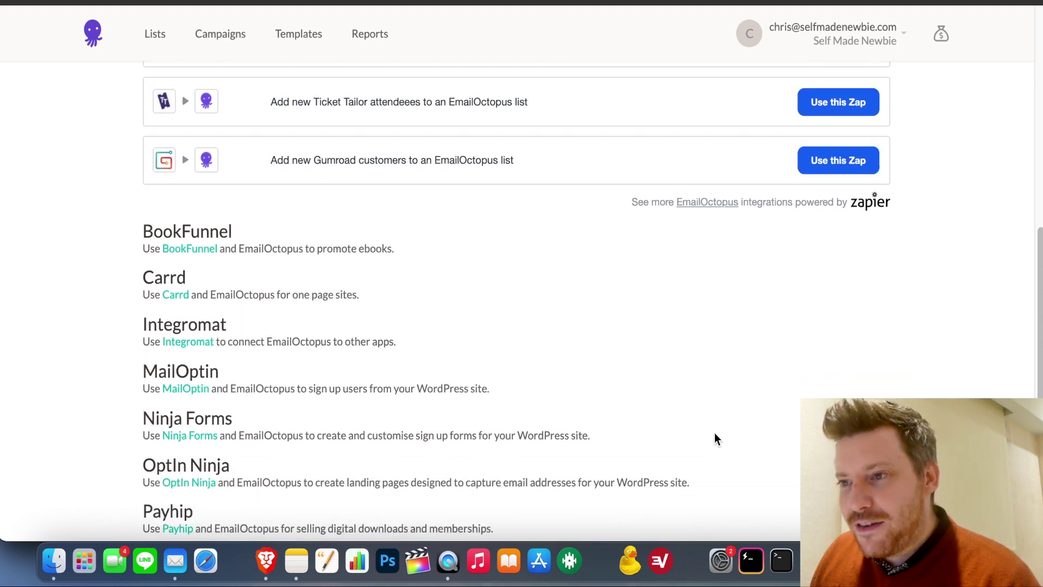
scroll(722, 417, down, 4)
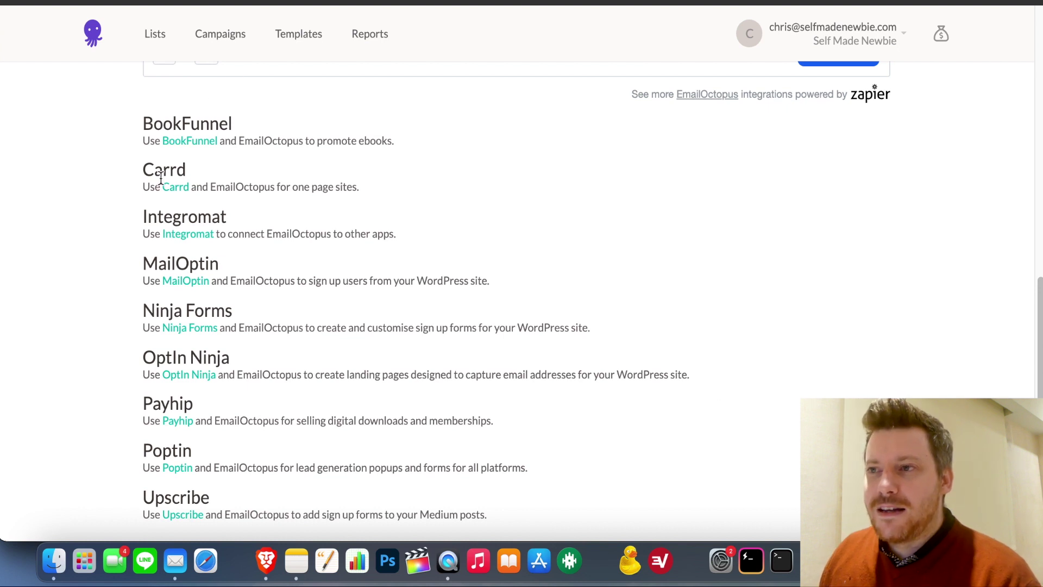
- Highlight the Carrd integration entry, then return to the top of the page
drag(371, 190, 148, 170)
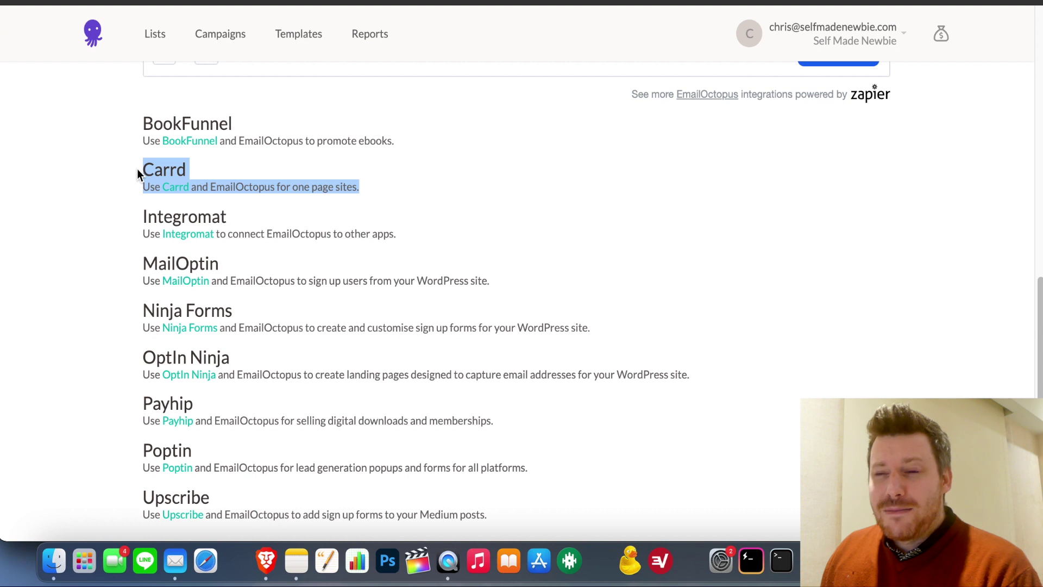
click(145, 171)
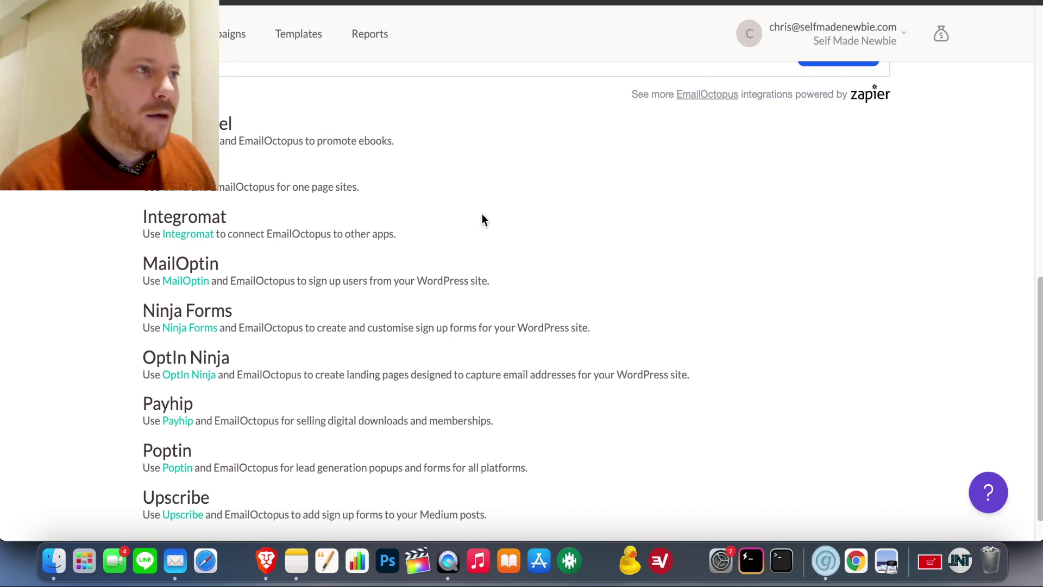
scroll(481, 219, up, 15)
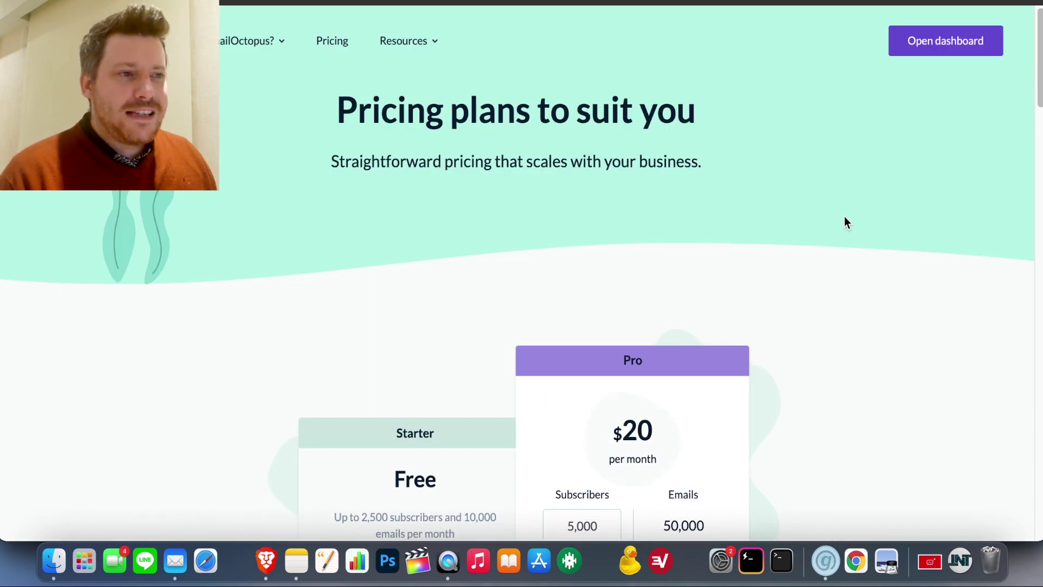
- Scroll down the Pricing page to the Free Starter and $20-per-month Pro plan cards
scroll(845, 221, down, 4)
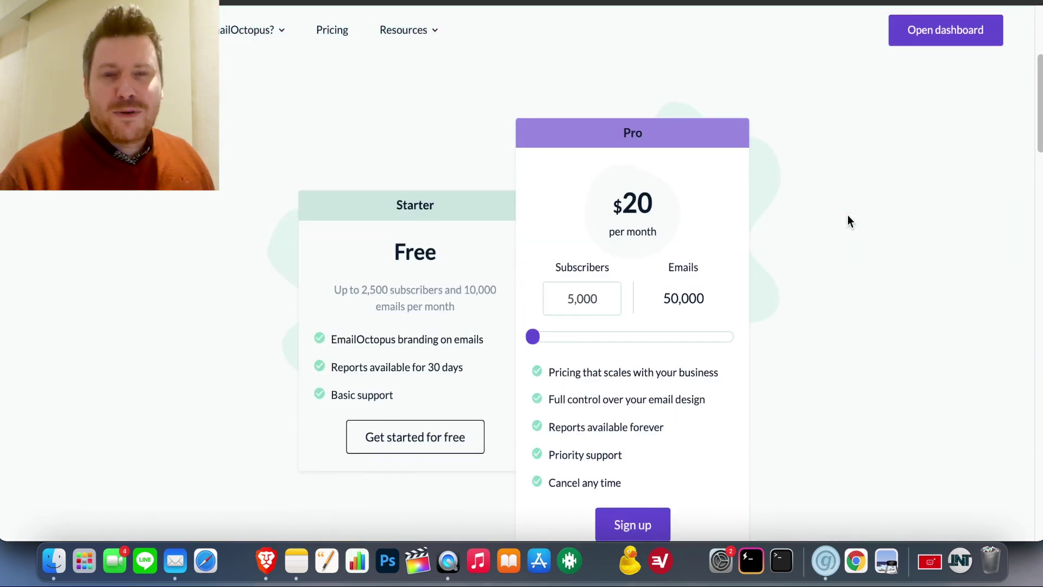
scroll(849, 221, down, 2)
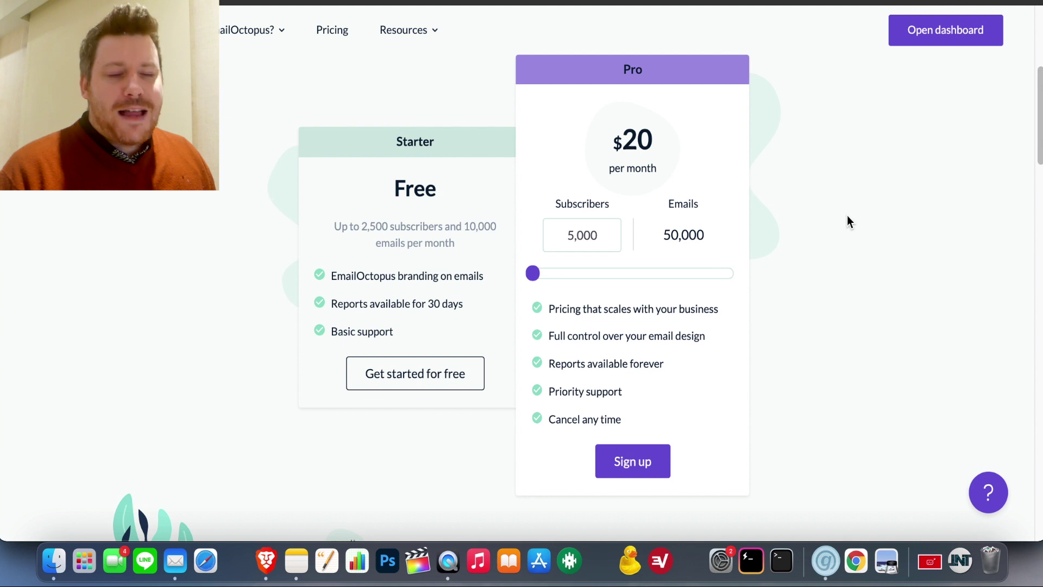